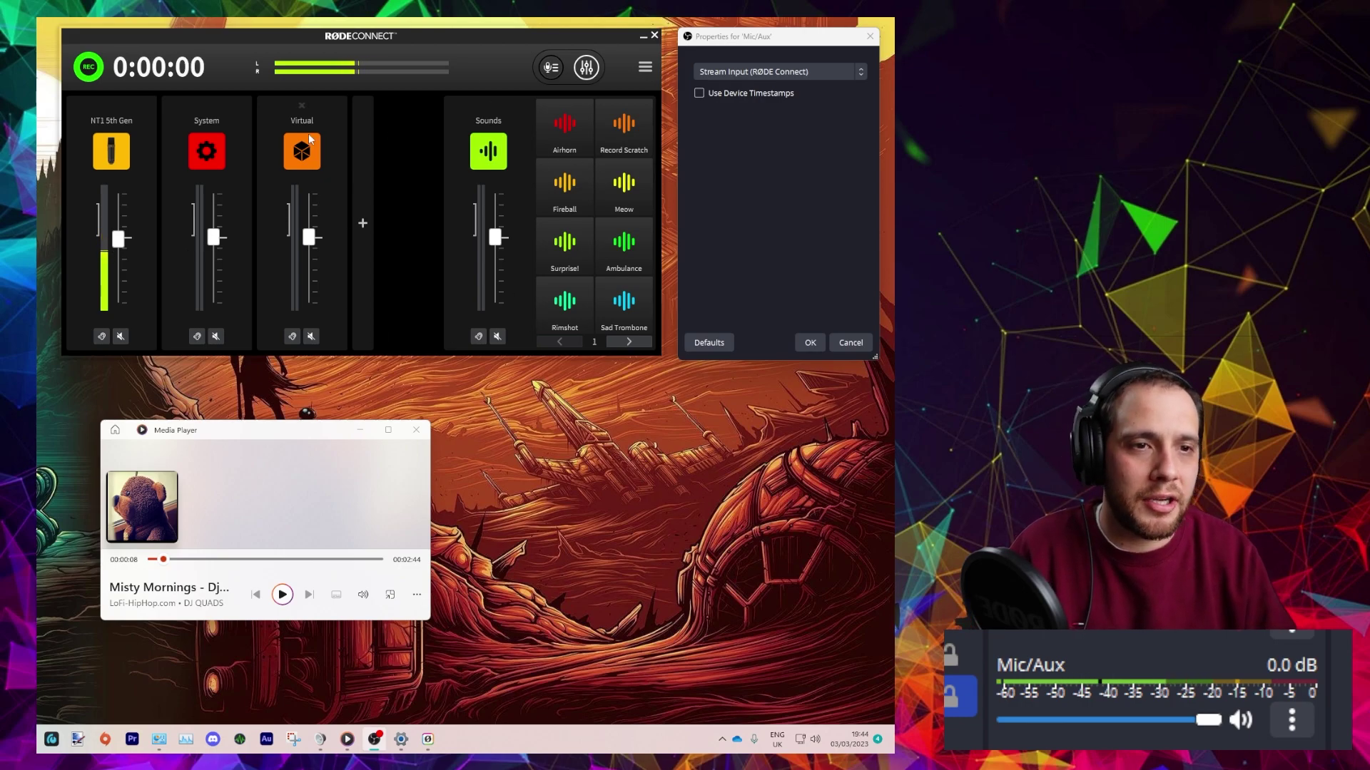
Open RØDE Connect's Preferences from the hamburger menu to review its monitor, recording and latency settings.
{"action": "left_click", "coordinate": [641, 69]}
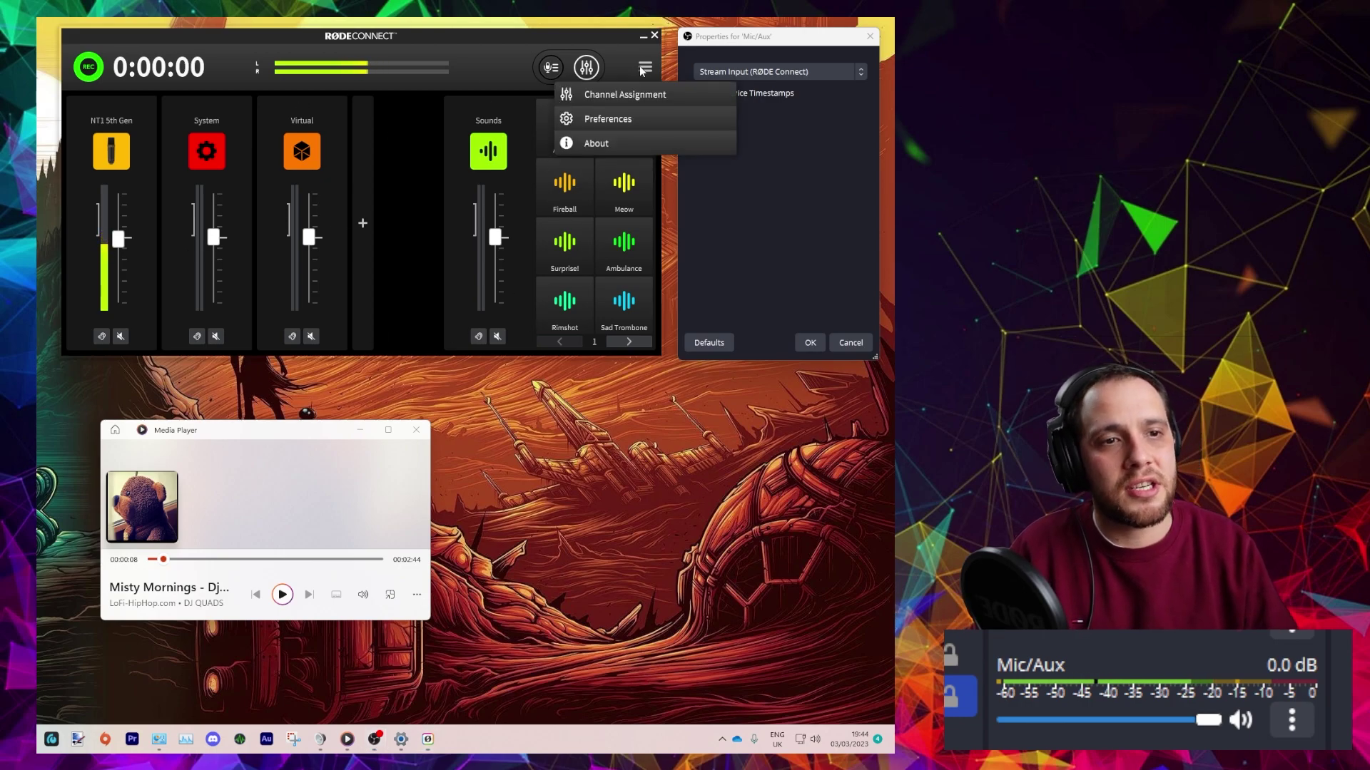
{"action": "left_click", "coordinate": [618, 113]}
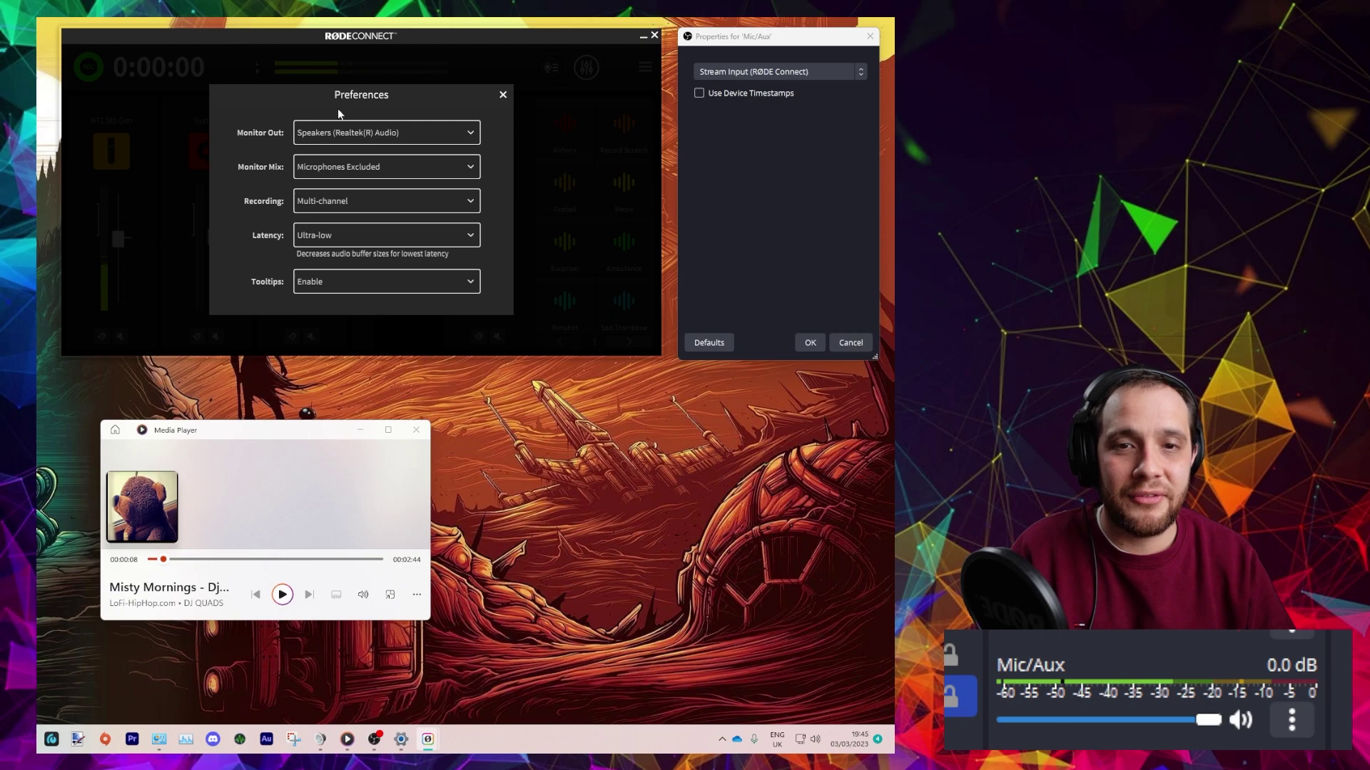
Close Preferences, glance at saved recordings, then record and stop a six-second test take.
{"action": "left_click", "coordinate": [503, 94]}
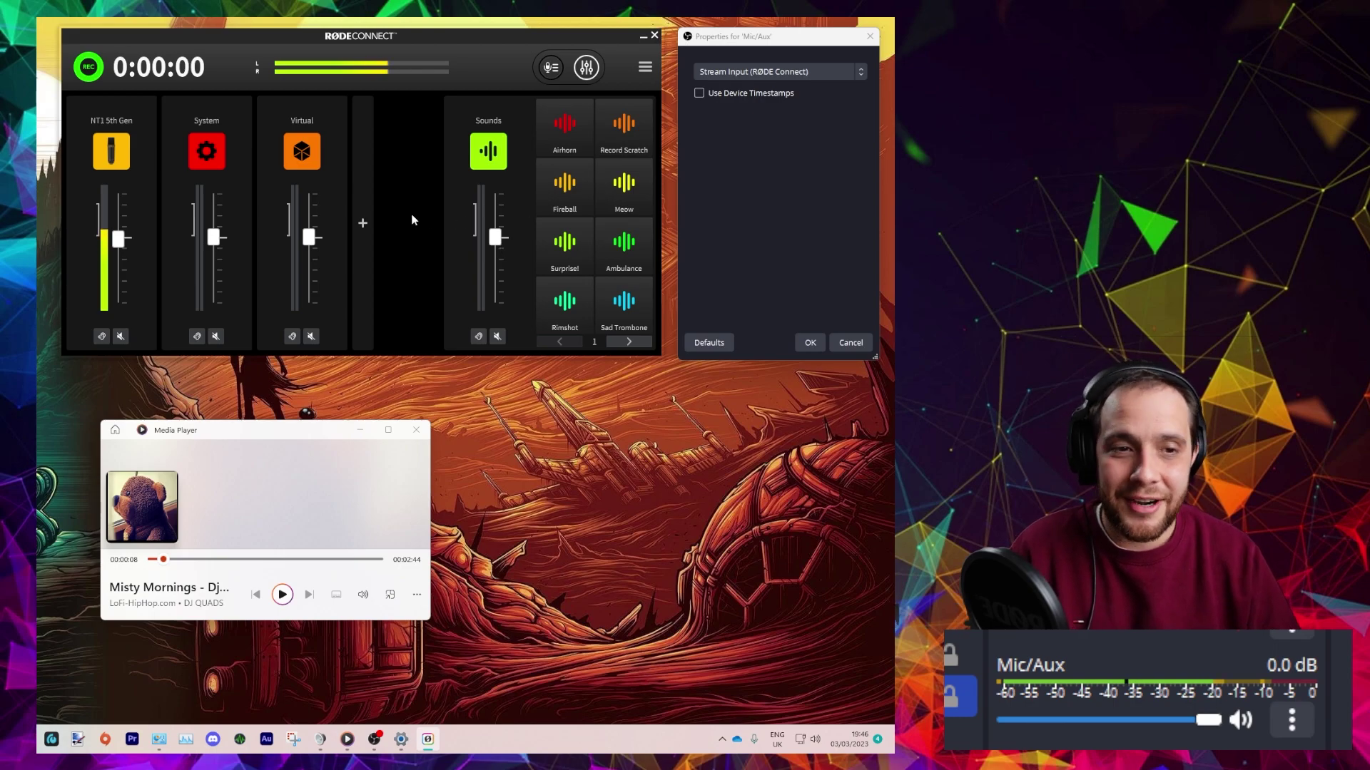
{"action": "mouse_move", "coordinate": [88, 67]}
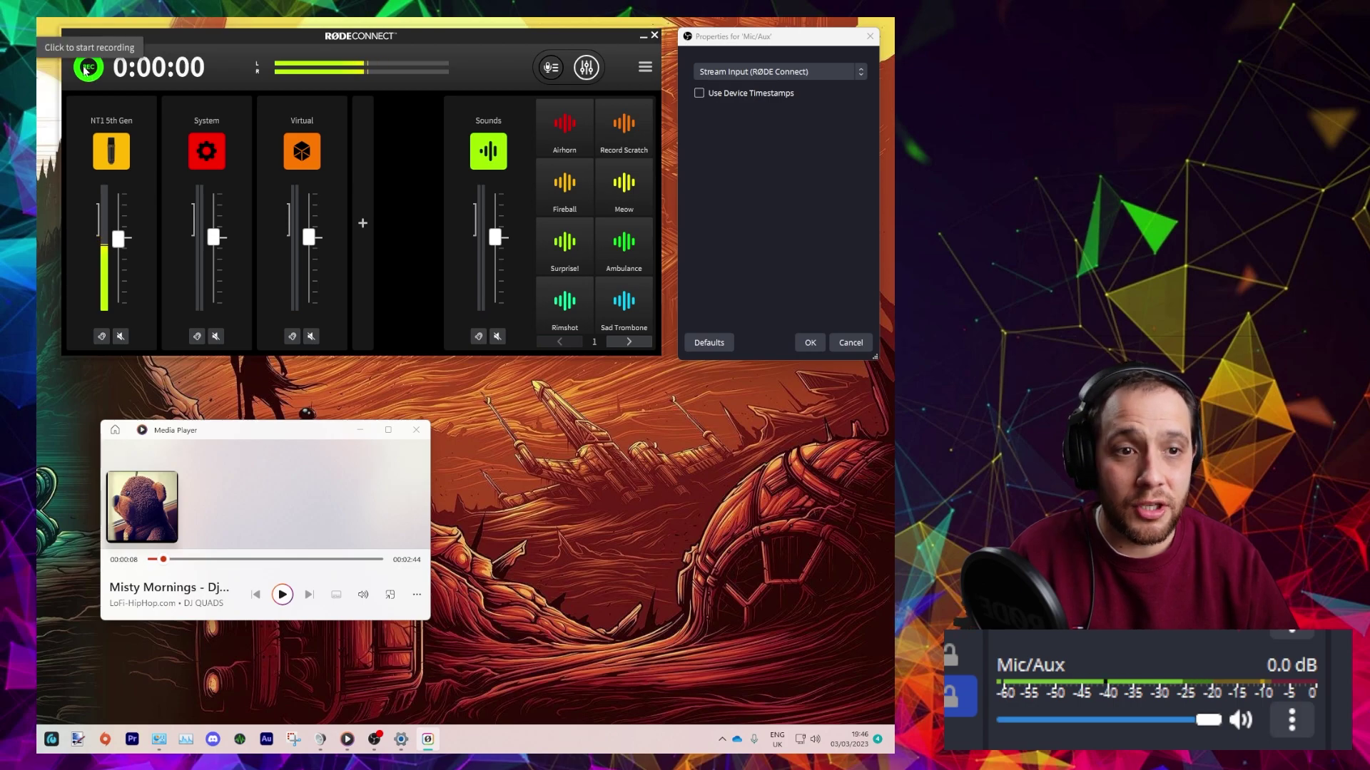
{"action": "left_click", "coordinate": [537, 68]}
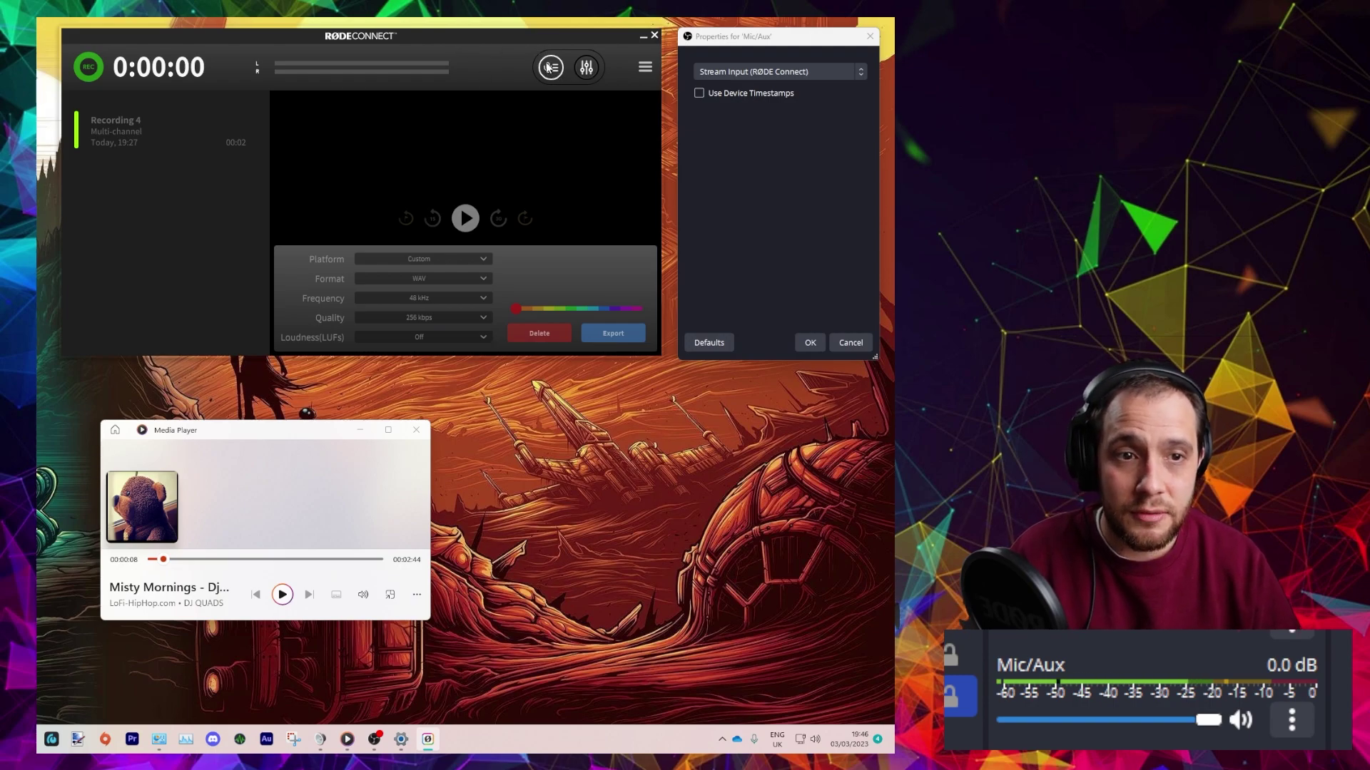
{"action": "left_click", "coordinate": [587, 67]}
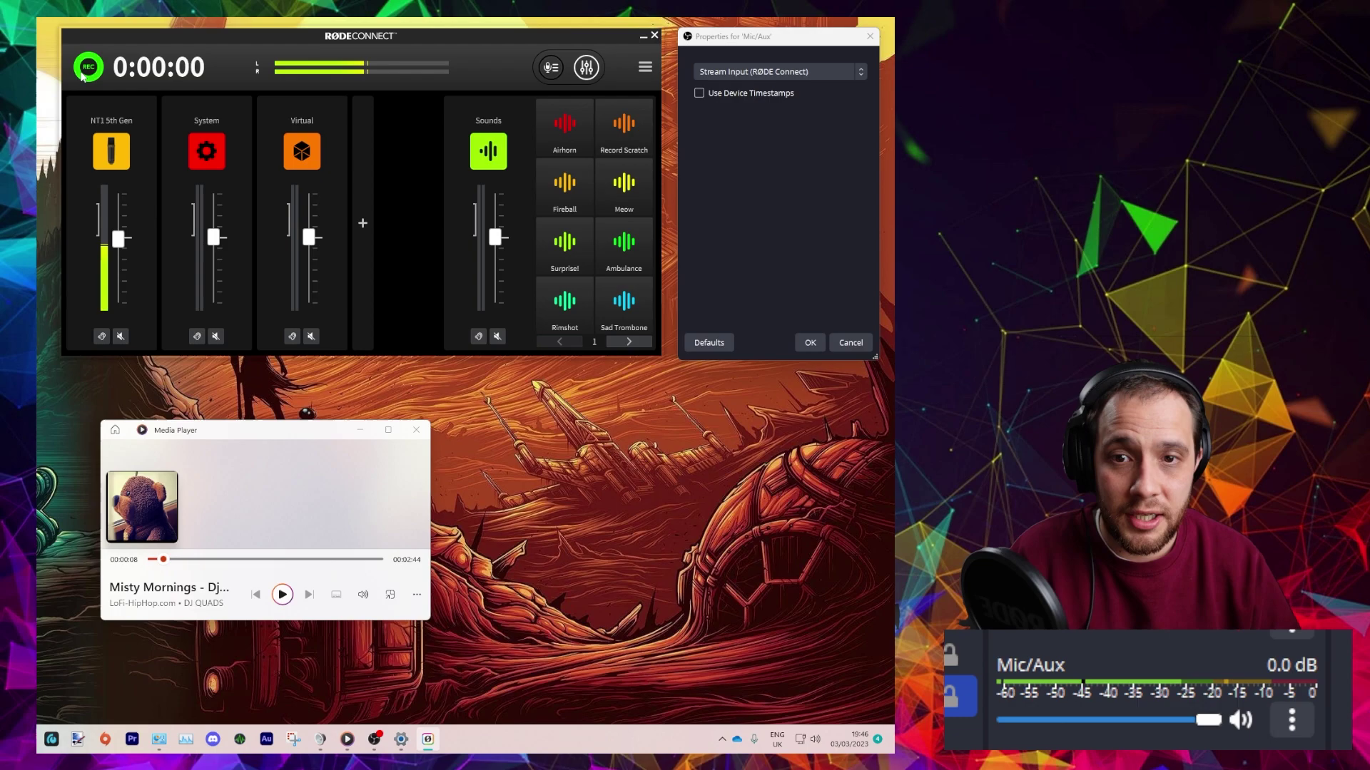
{"action": "left_click", "coordinate": [87, 72]}
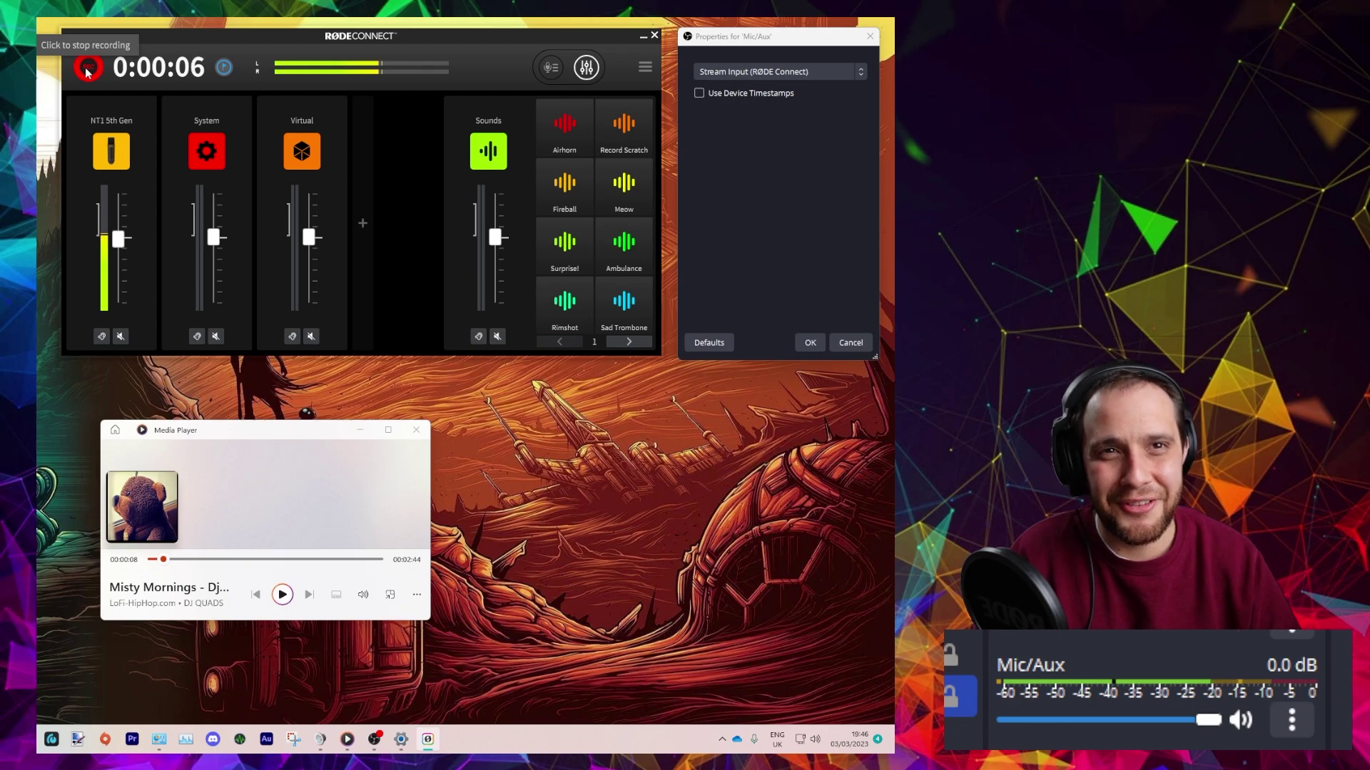
{"action": "left_click", "coordinate": [88, 69]}
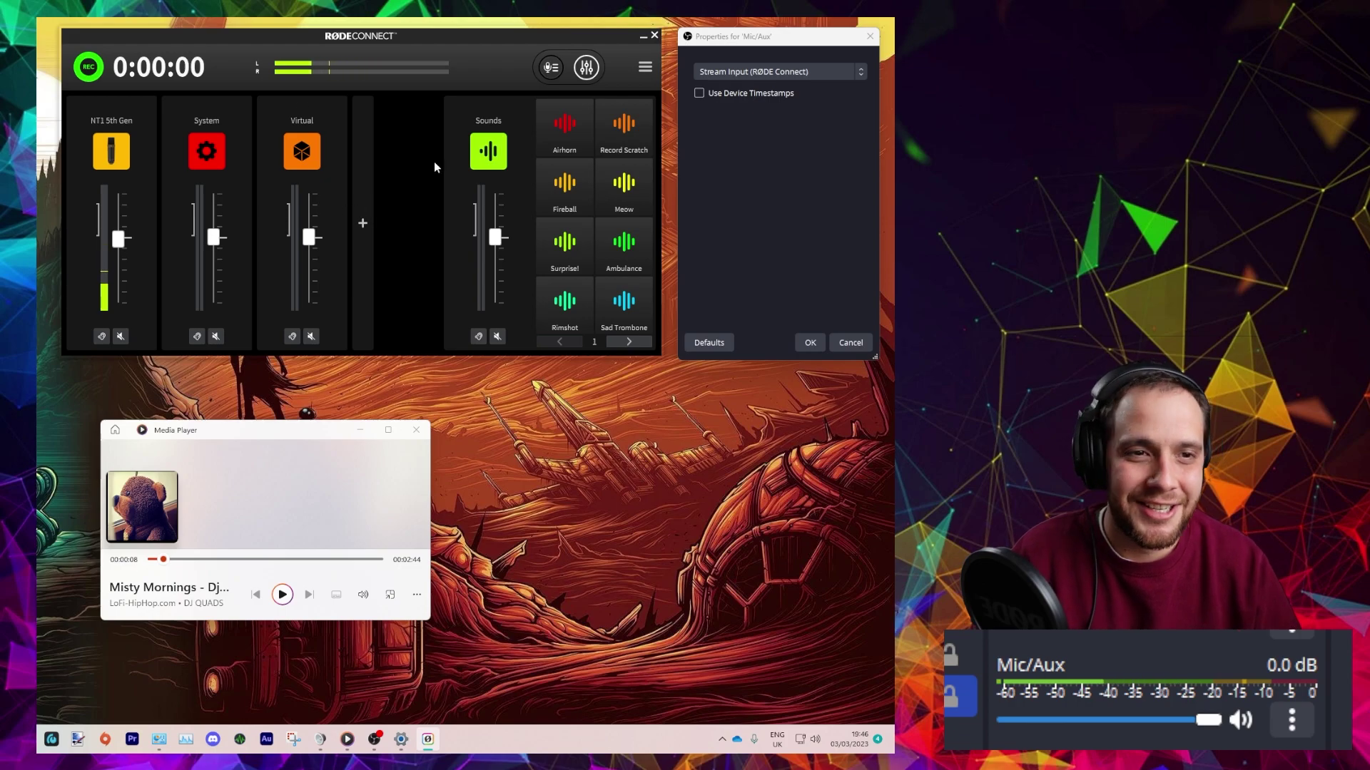
{"action": "left_click", "coordinate": [550, 68]}
{"action": "left_click", "coordinate": [159, 174]}
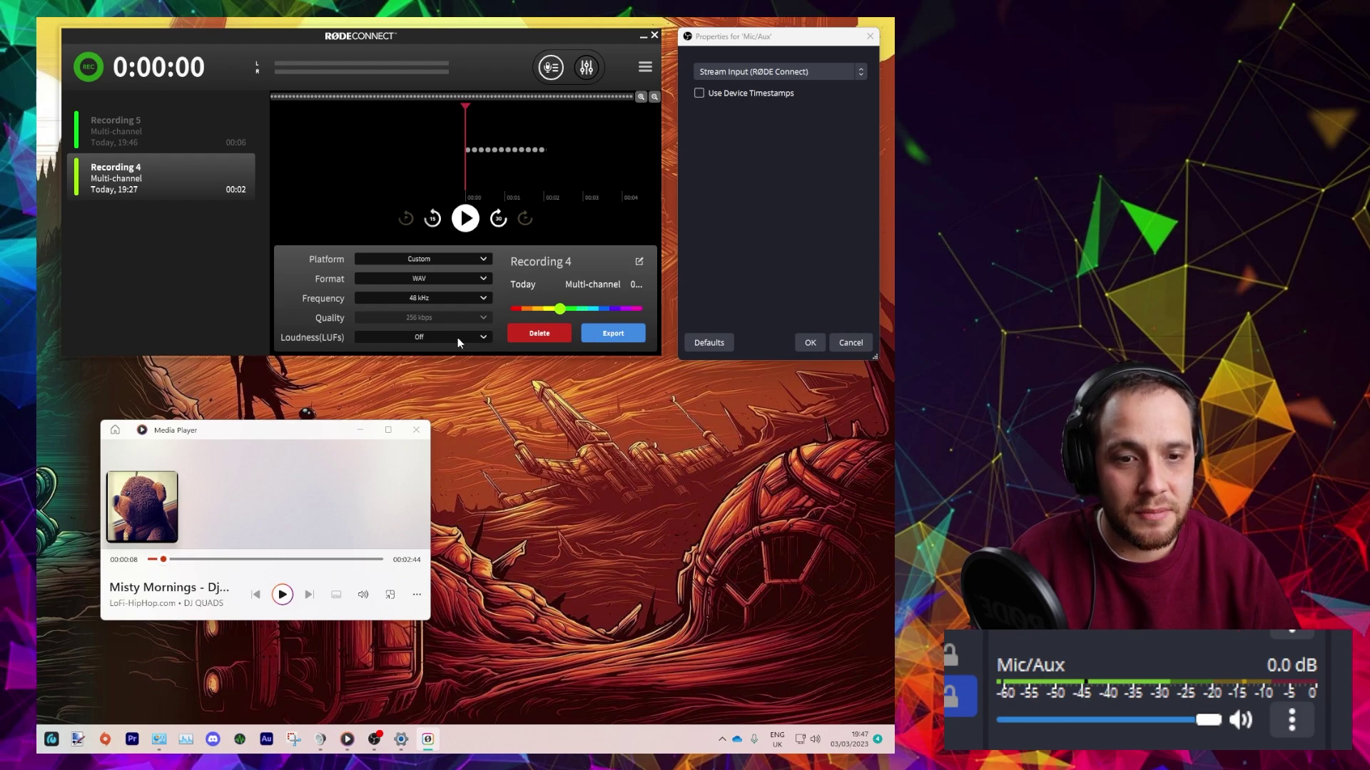
{"action": "left_click", "coordinate": [436, 263]}
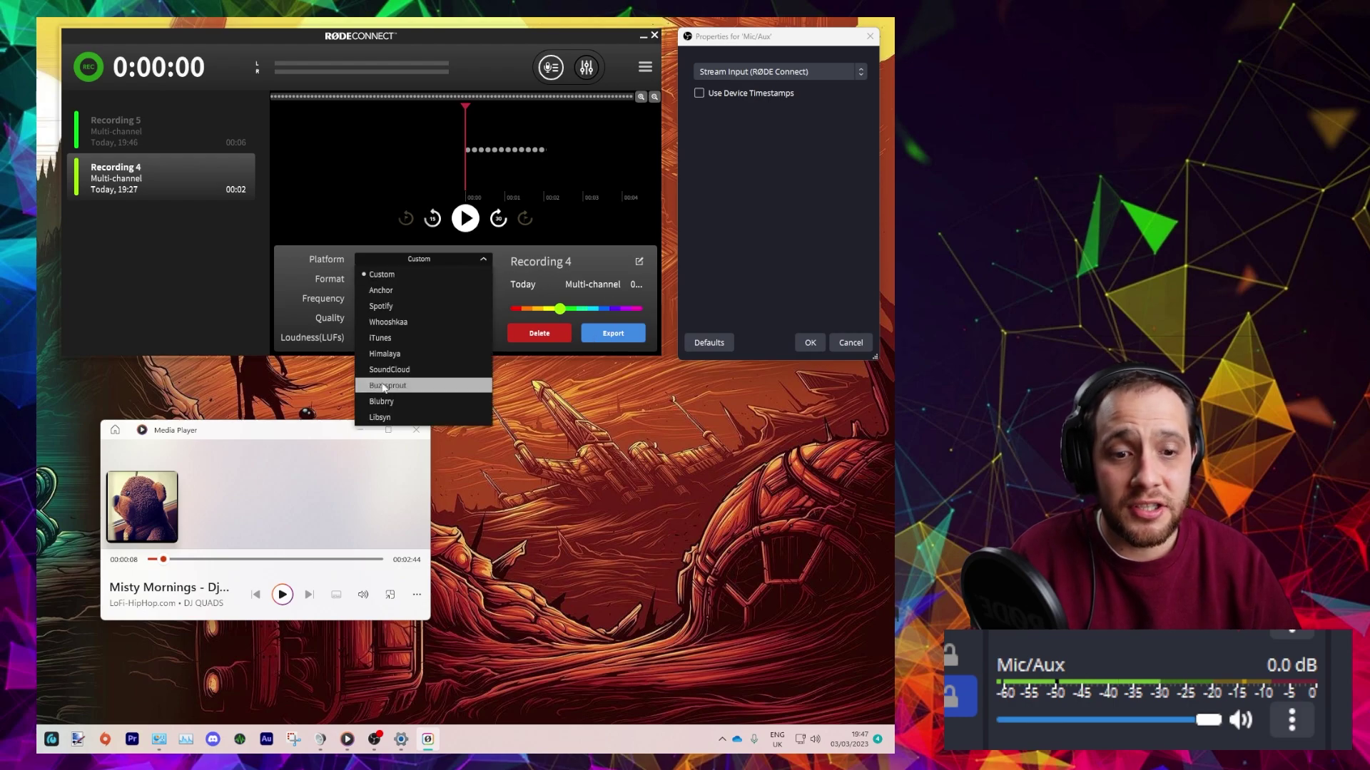
{"action": "left_click", "coordinate": [503, 296]}
{"action": "left_click", "coordinate": [436, 281]}
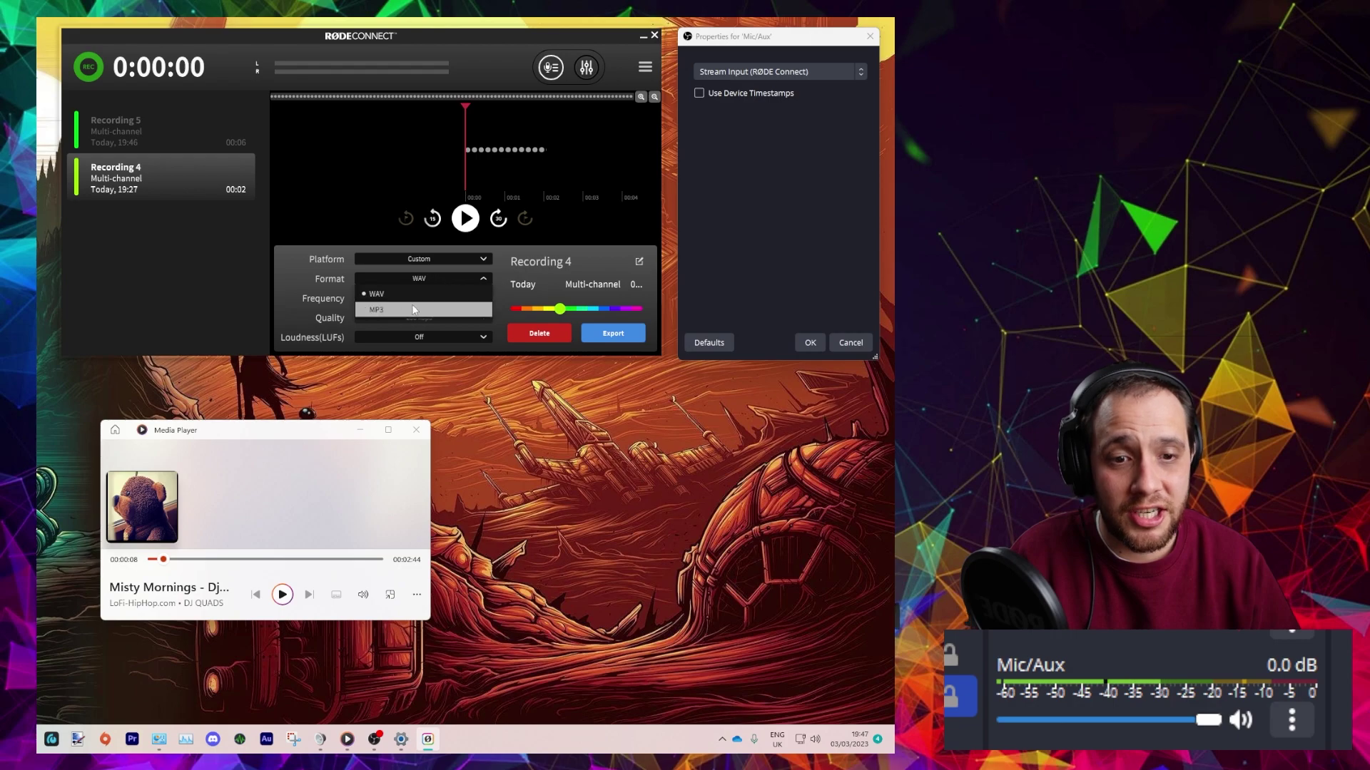
{"action": "left_click", "coordinate": [518, 273]}
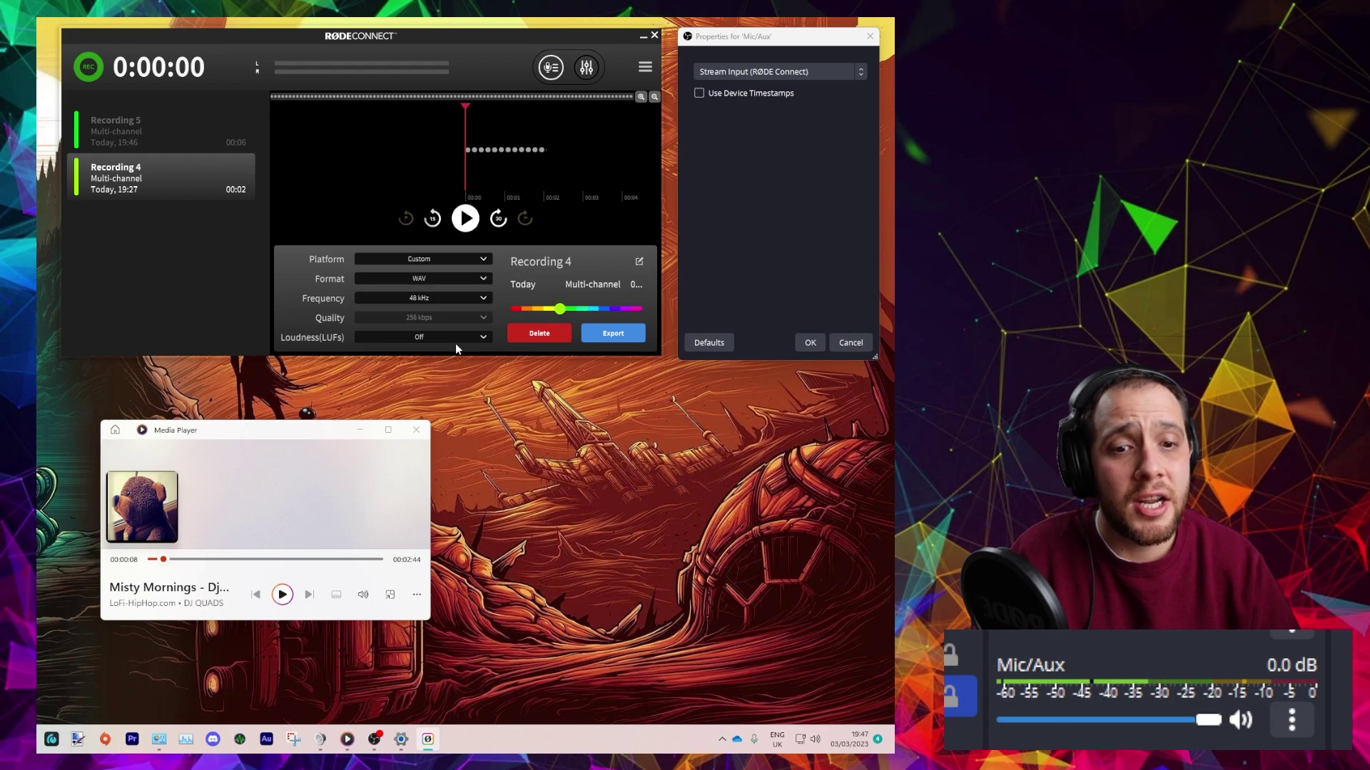
{"action": "left_click", "coordinate": [459, 336]}
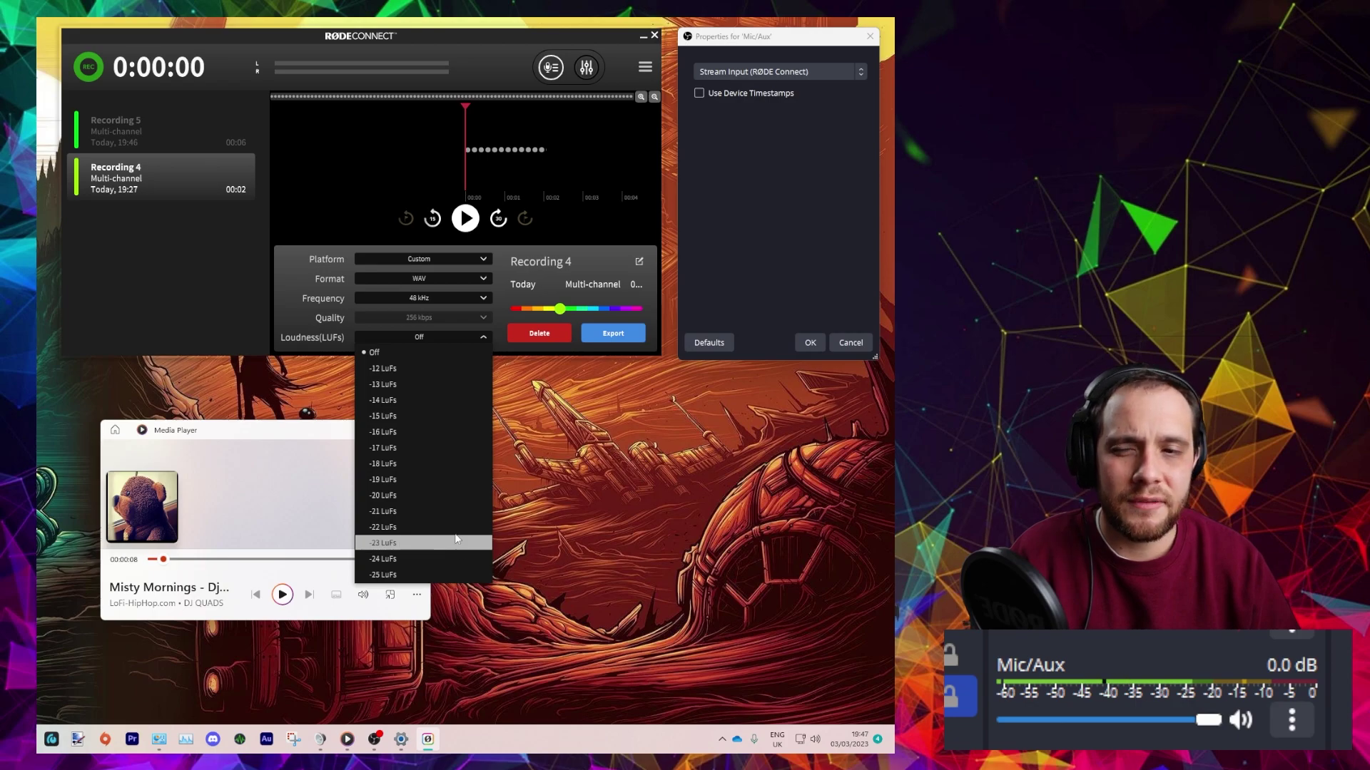
{"action": "left_click", "coordinate": [540, 278]}
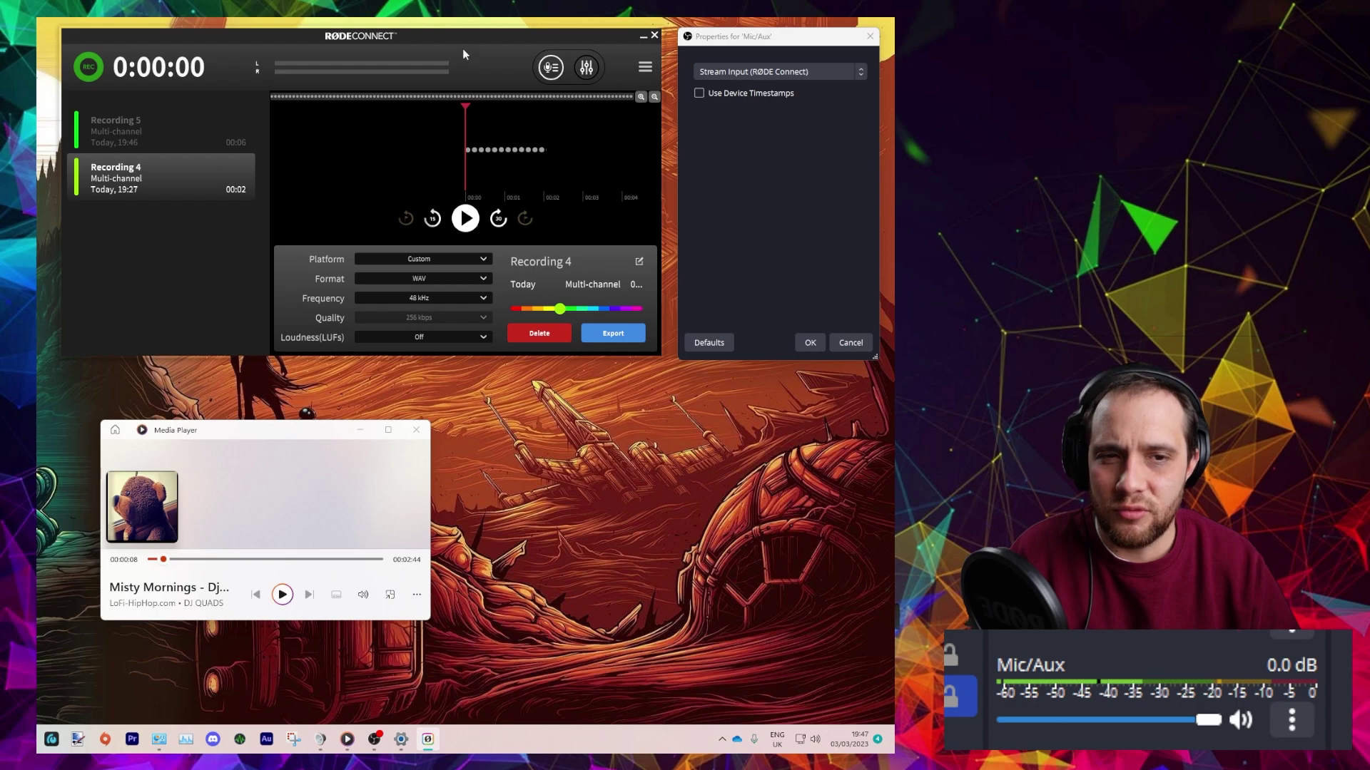
{"action": "left_click", "coordinate": [586, 67]}
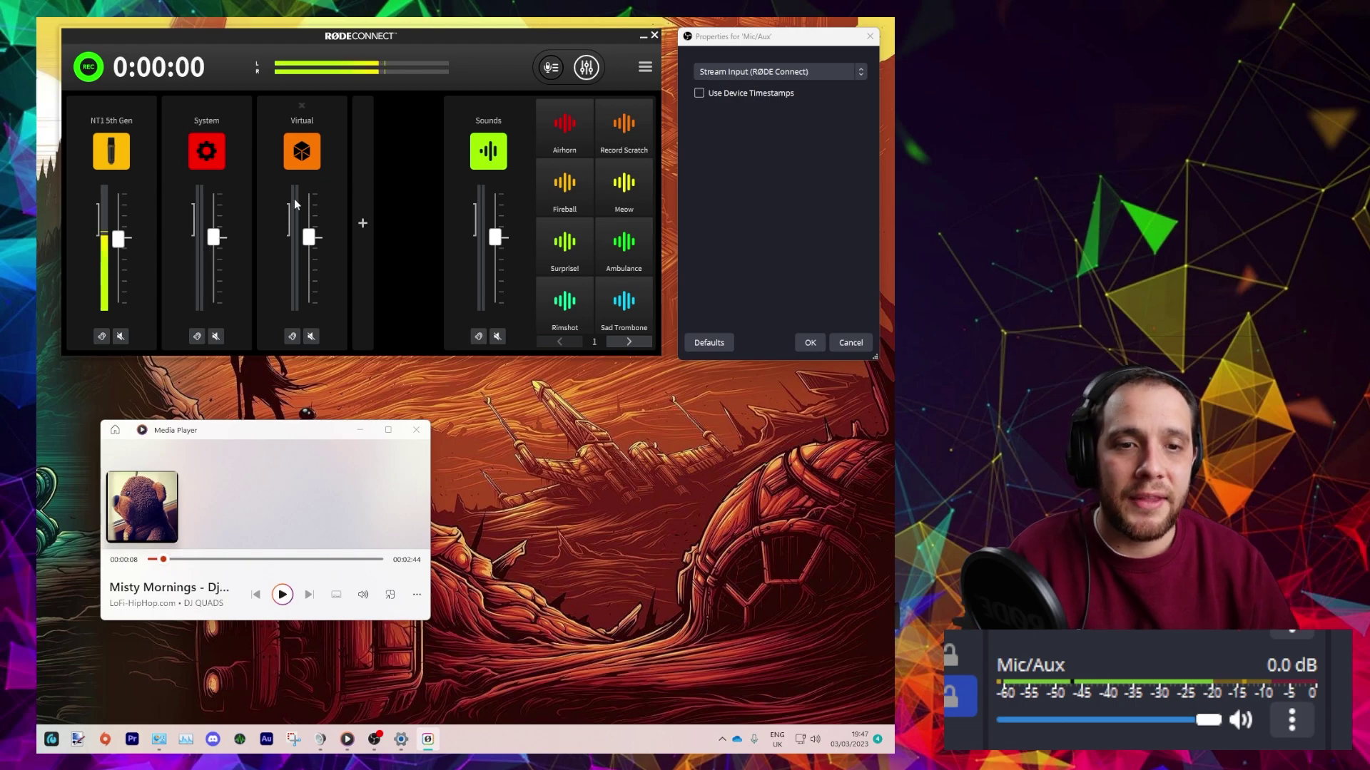
{"action": "mouse_move", "coordinate": [301, 214]}
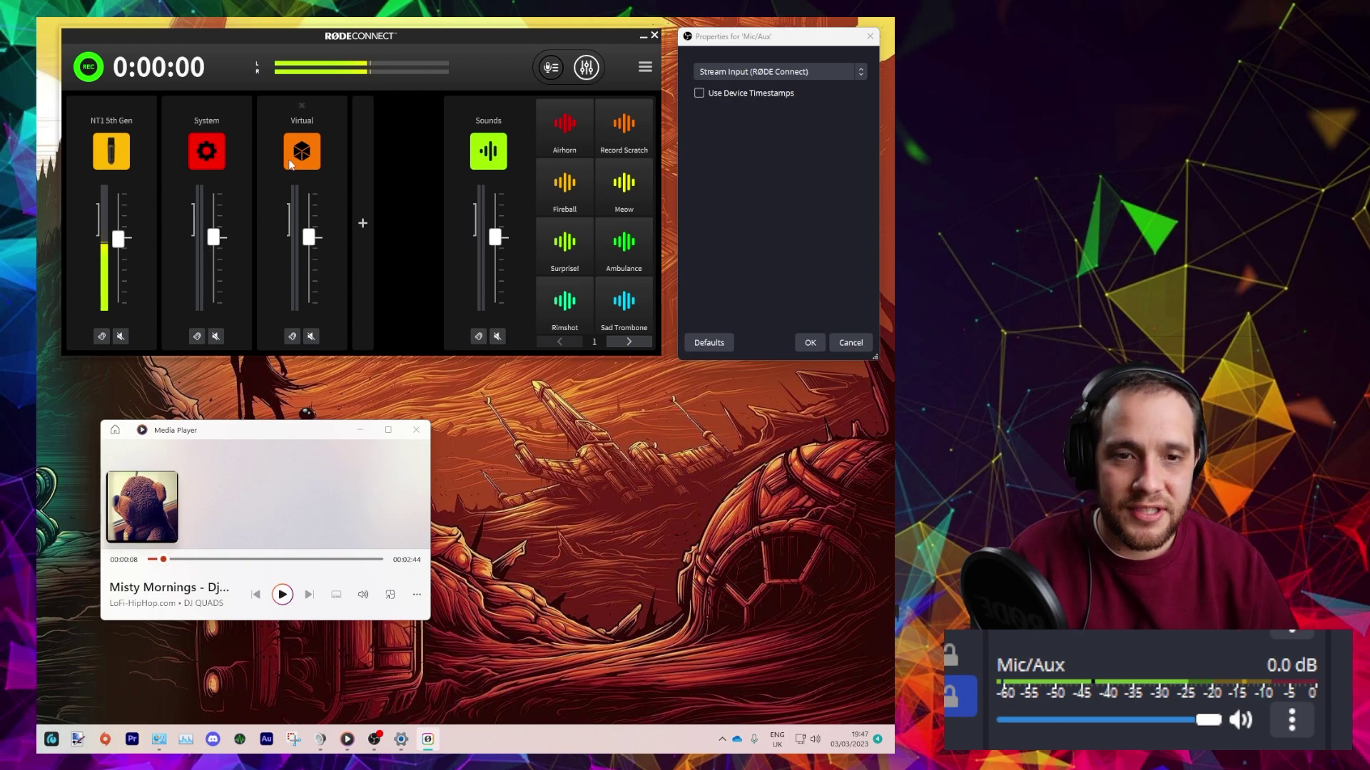
Play the Airhorn pad, set an empty page-2 pad to Trash Talk, and return to page 1.
{"action": "left_click", "coordinate": [558, 139]}
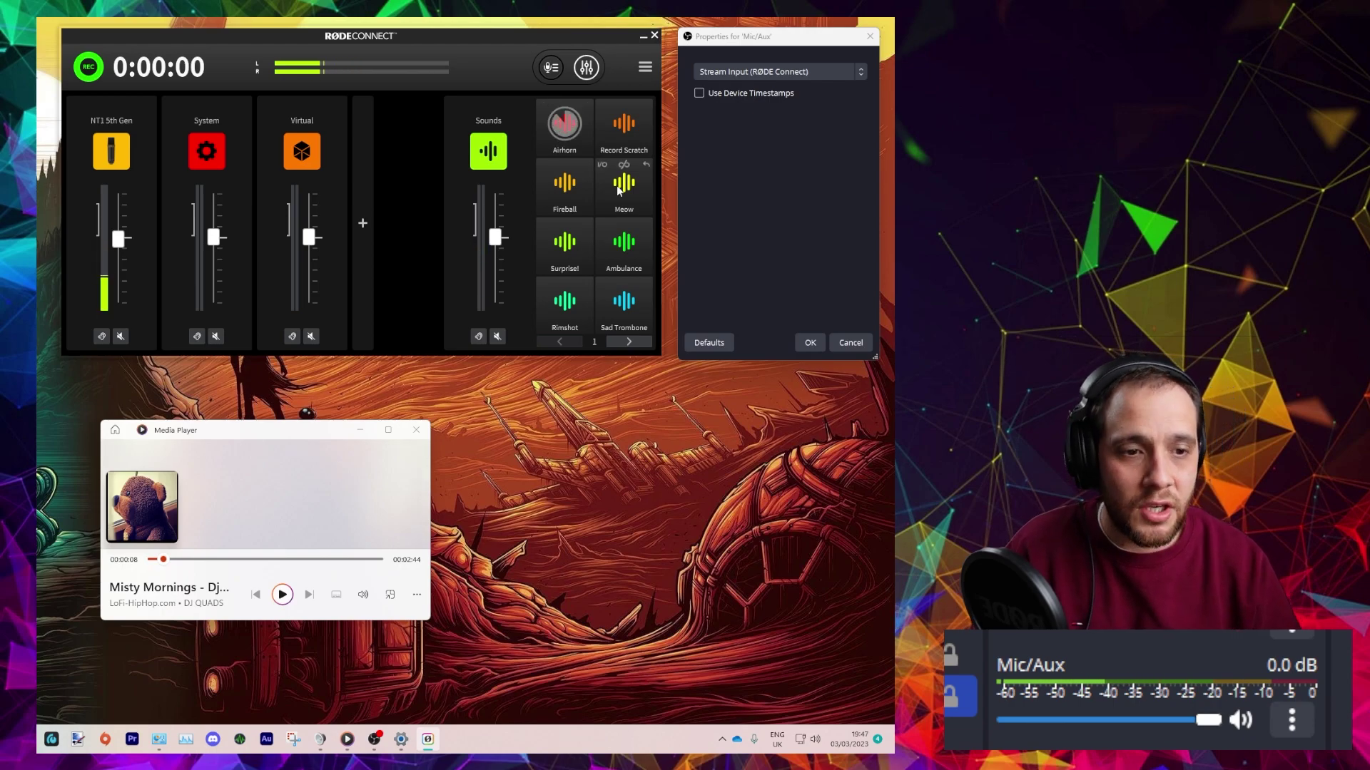
{"action": "left_click", "coordinate": [631, 341]}
{"action": "left_click", "coordinate": [624, 303]}
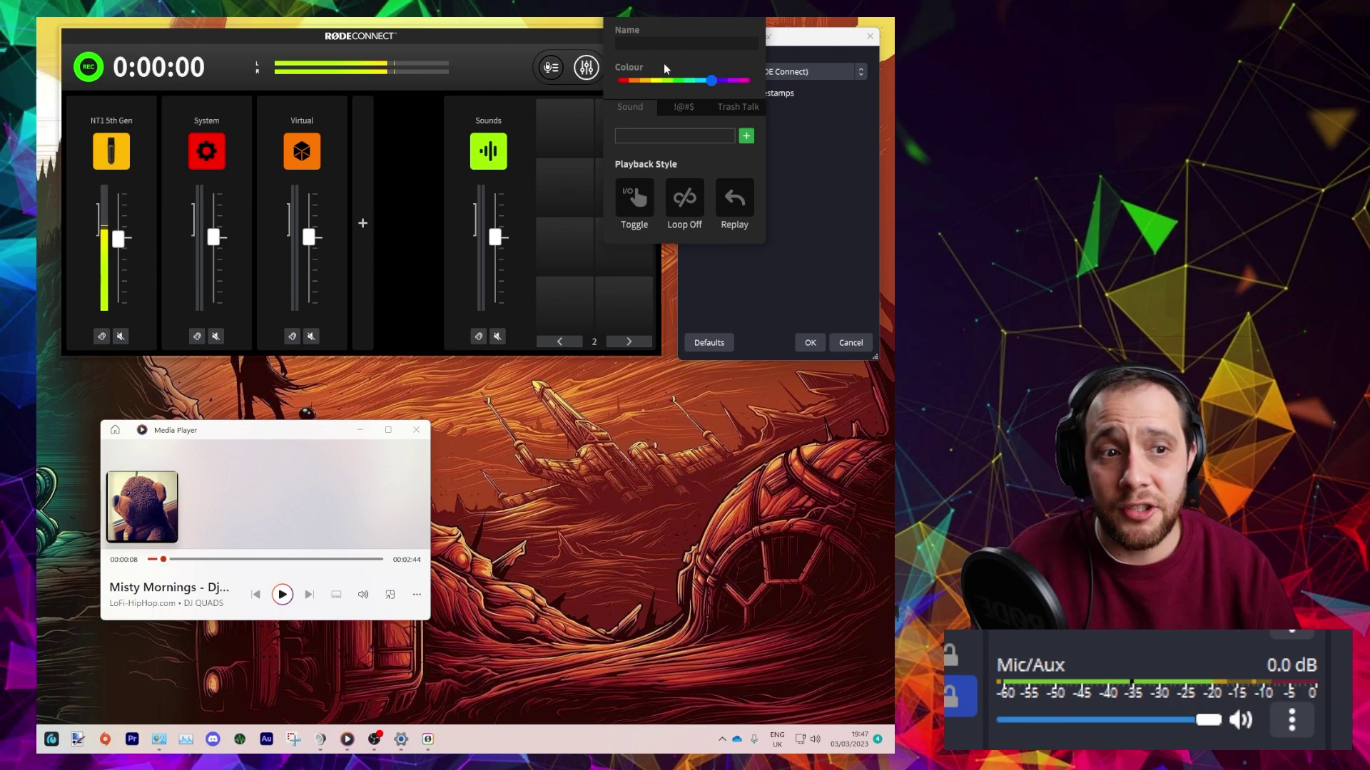
{"action": "left_click", "coordinate": [685, 107]}
{"action": "left_click", "coordinate": [739, 106]}
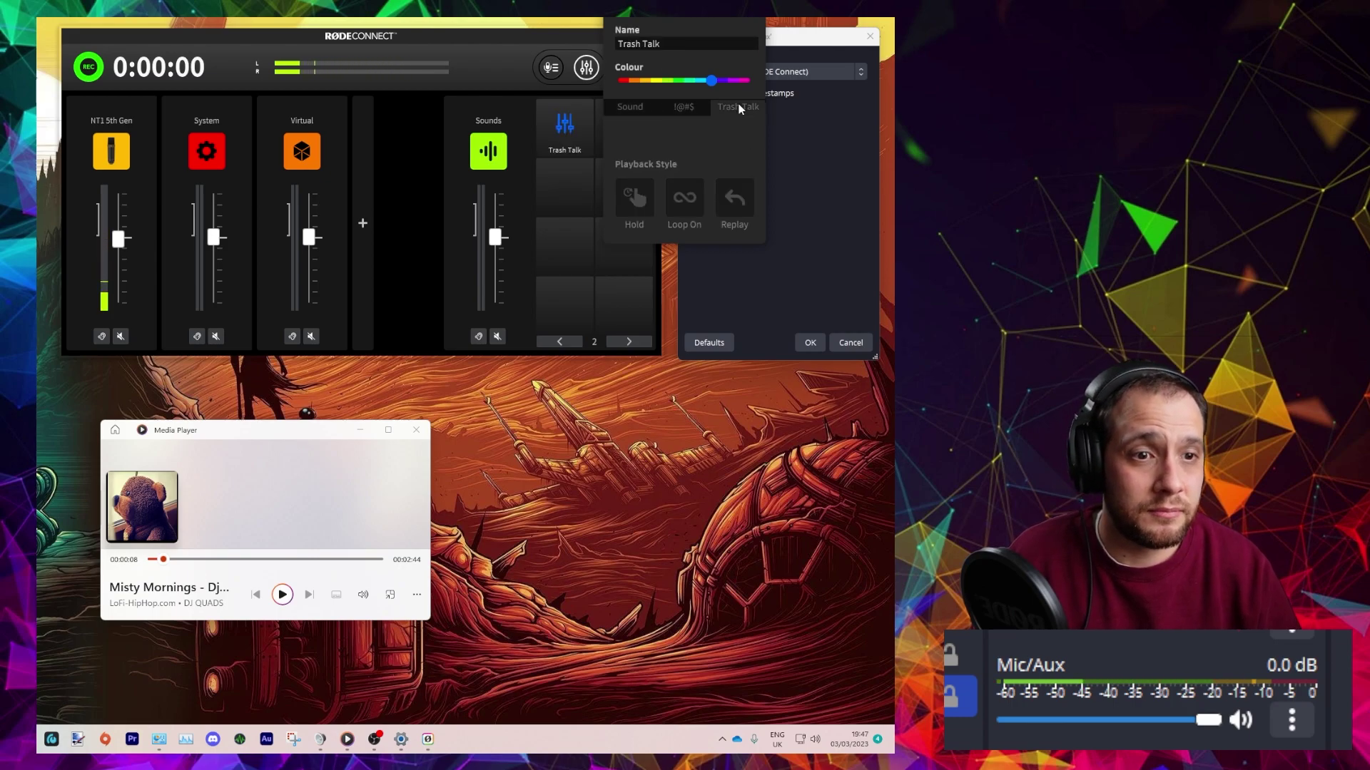
{"action": "left_click", "coordinate": [642, 105]}
{"action": "left_click", "coordinate": [738, 107]}
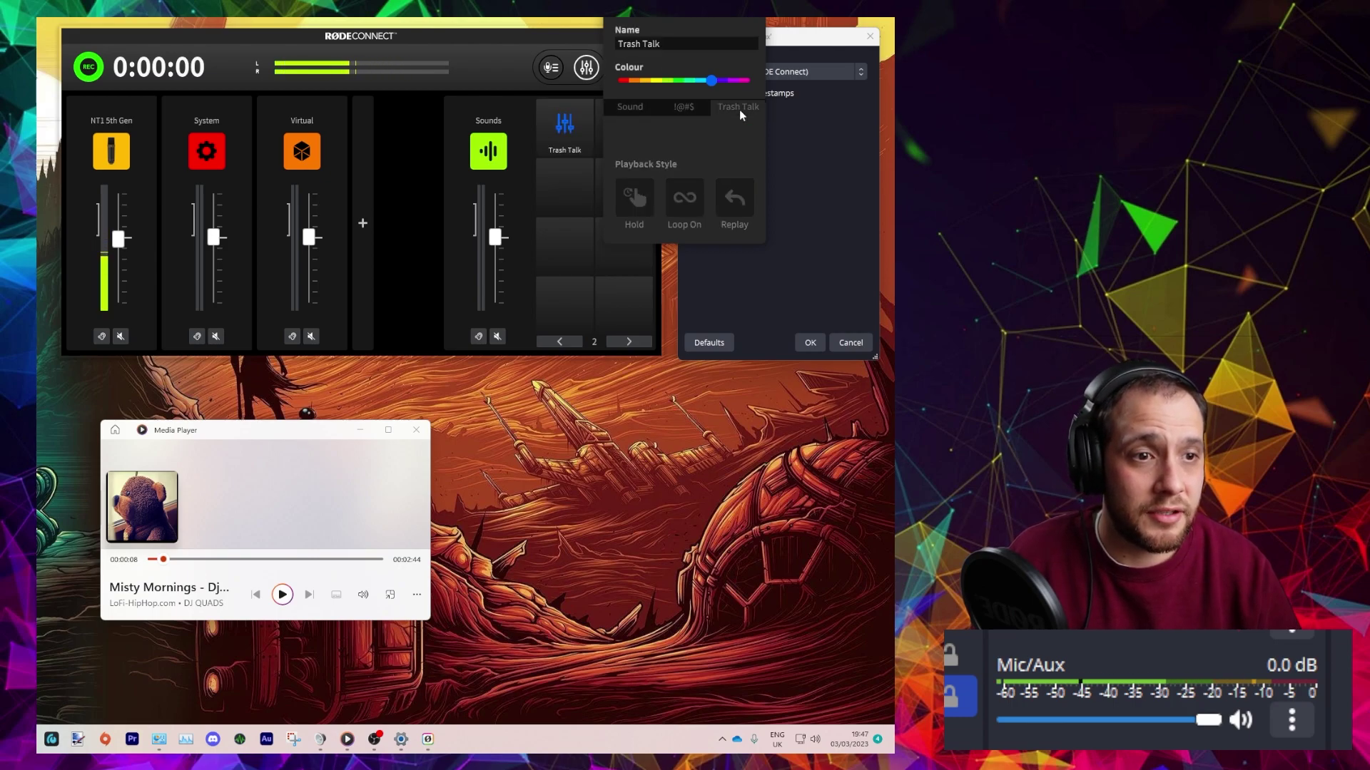
{"action": "left_click", "coordinate": [534, 220]}
{"action": "left_click", "coordinate": [559, 342]}
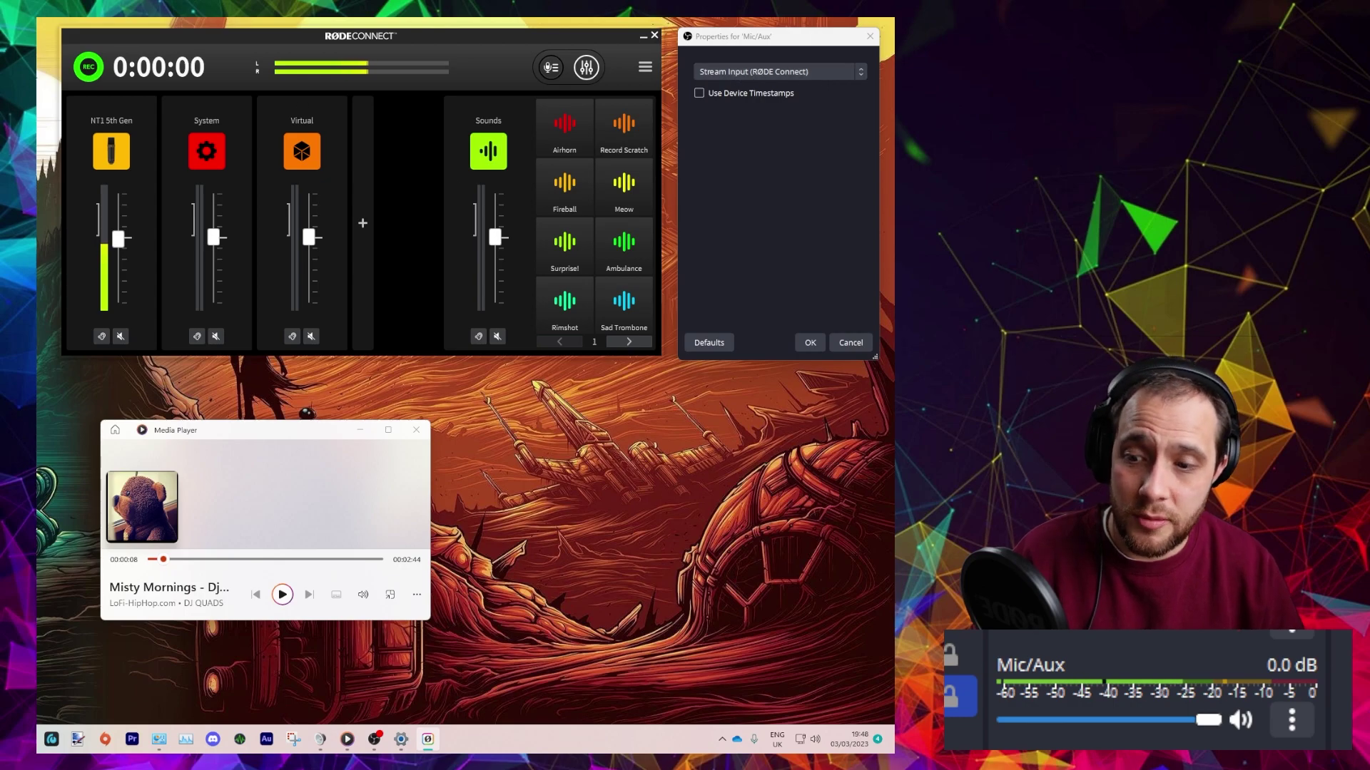
Check the Windows sound output list in Quick Settings and briefly play then pause the music.
{"action": "left_click", "coordinate": [819, 742]}
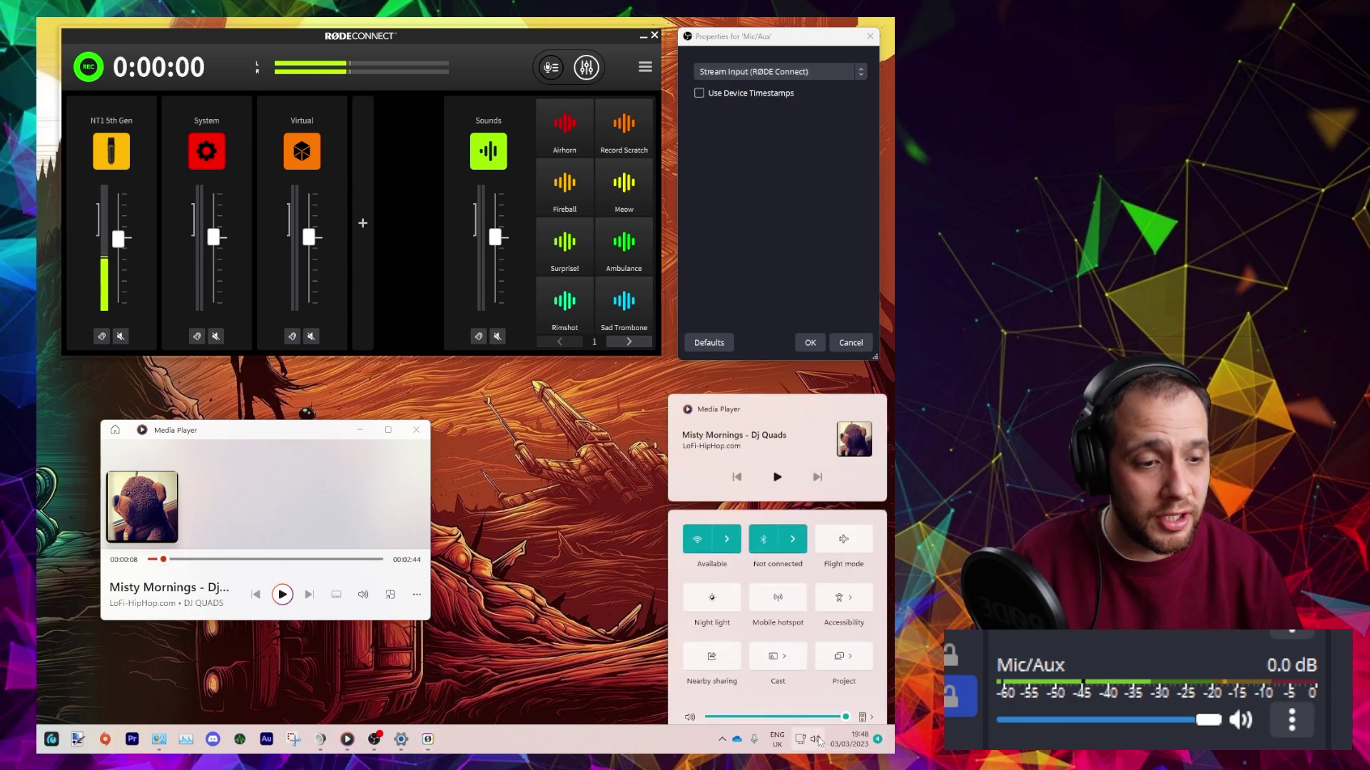
{"action": "left_click", "coordinate": [870, 666]}
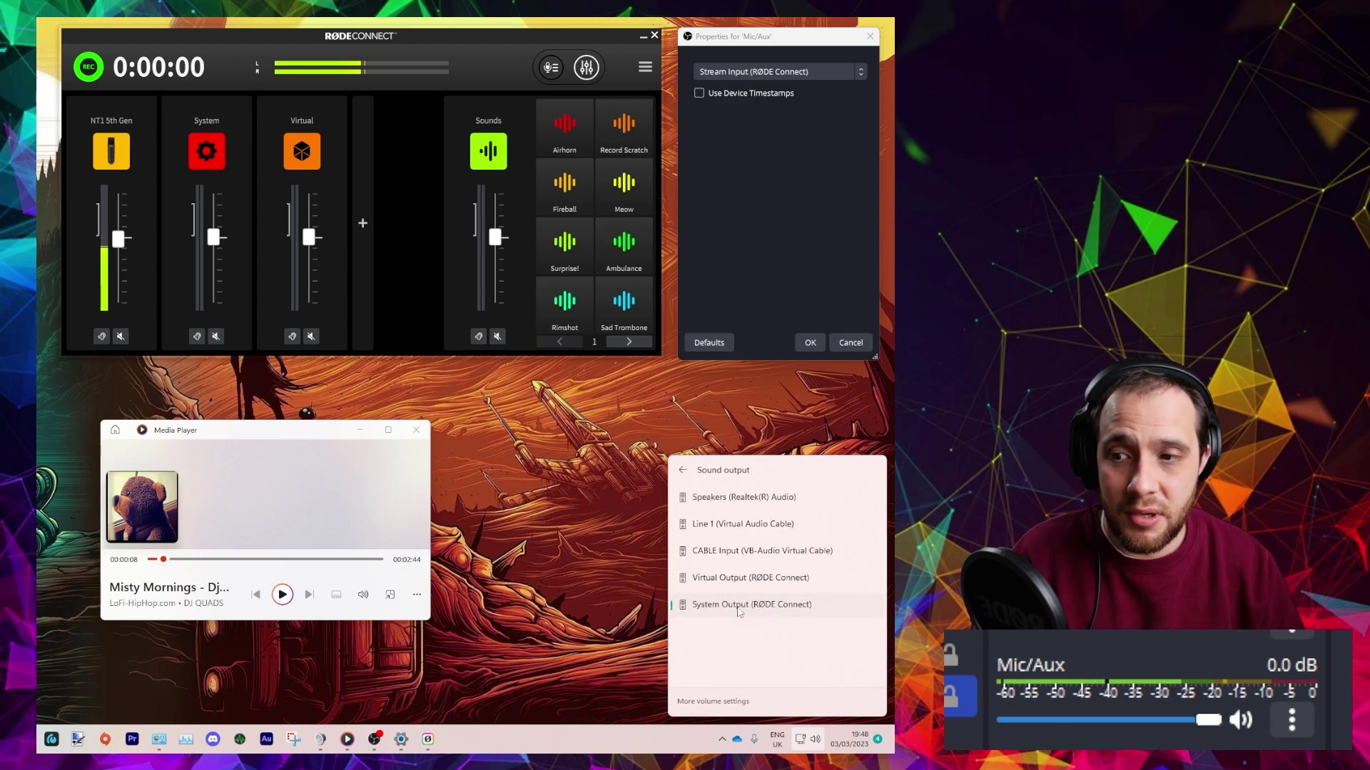
{"action": "left_click", "coordinate": [509, 607]}
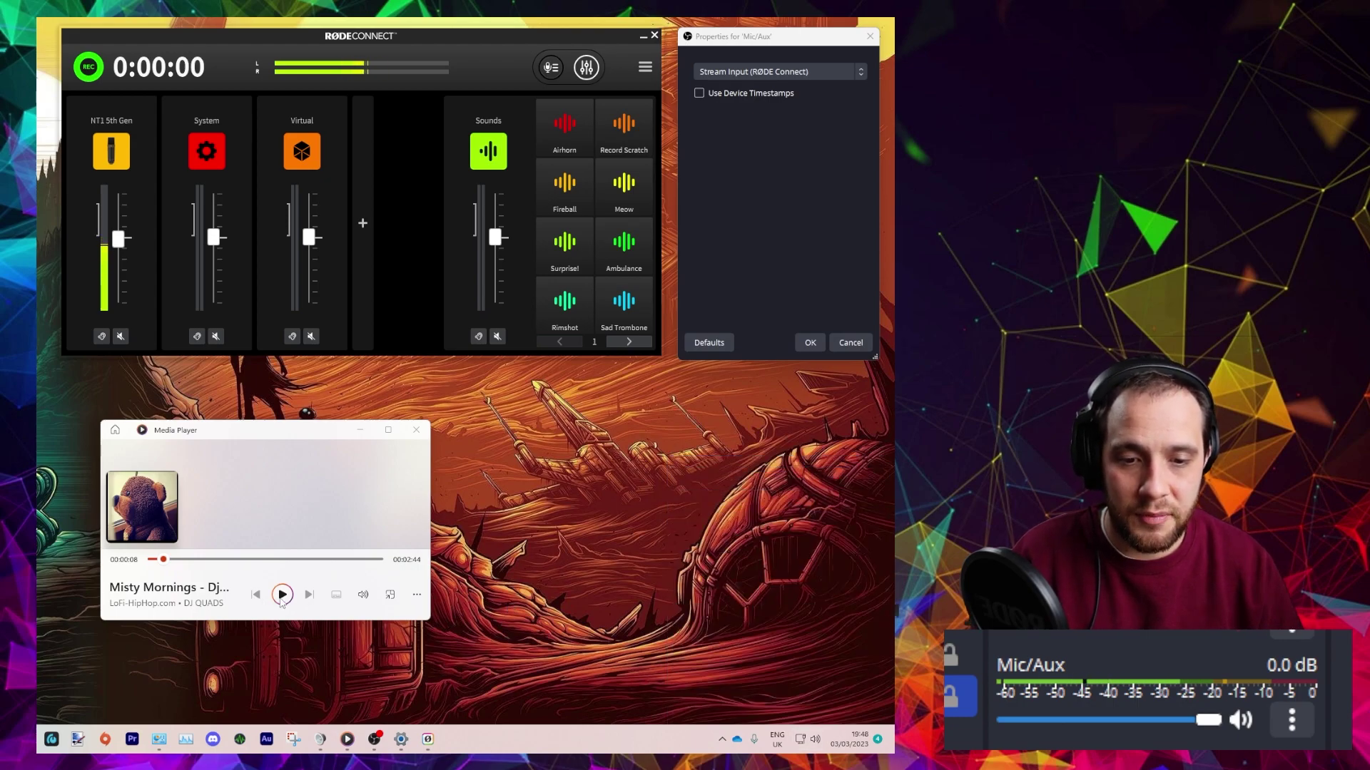
{"action": "left_click", "coordinate": [282, 596]}
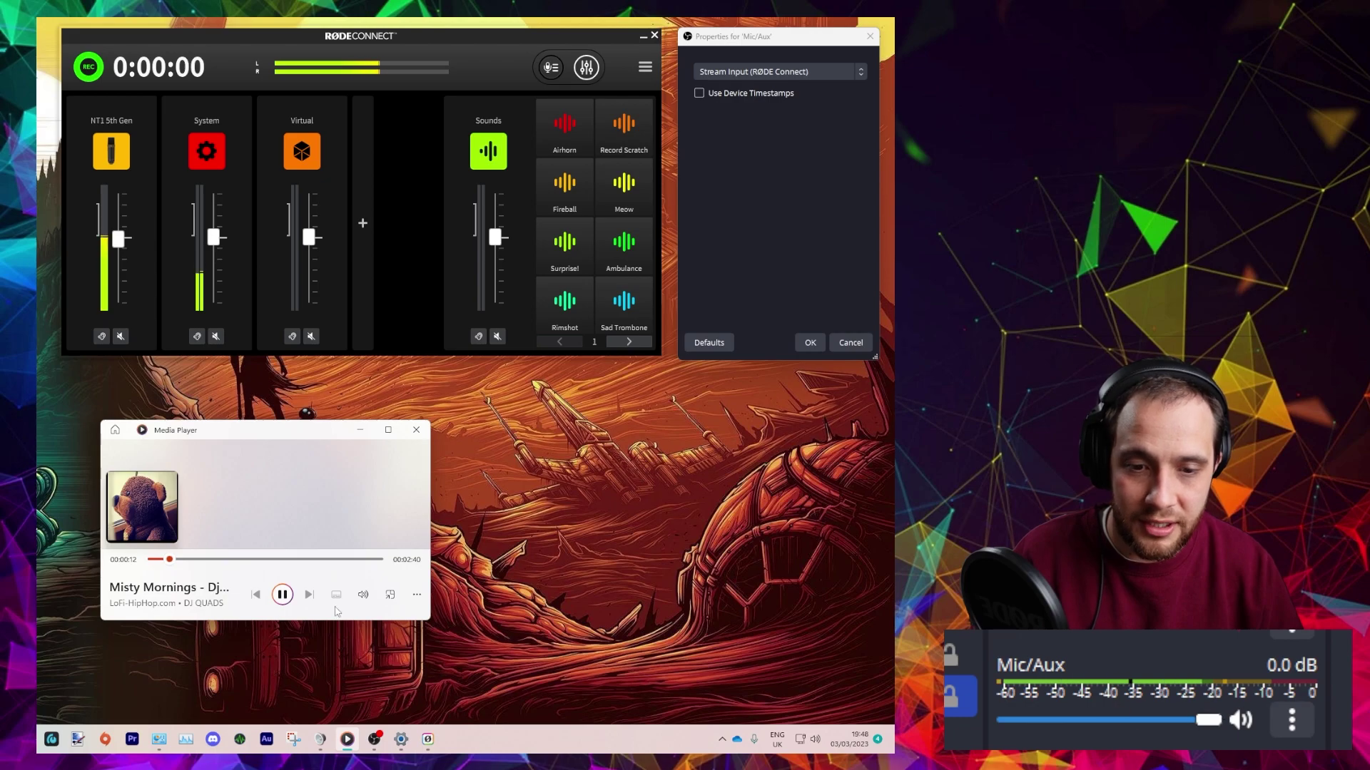
{"action": "left_click", "coordinate": [281, 595]}
Route Windows audio to Virtual Output (RØDE Connect), play the music, and lower the Virtual fader slightly.
{"action": "left_click", "coordinate": [806, 739]}
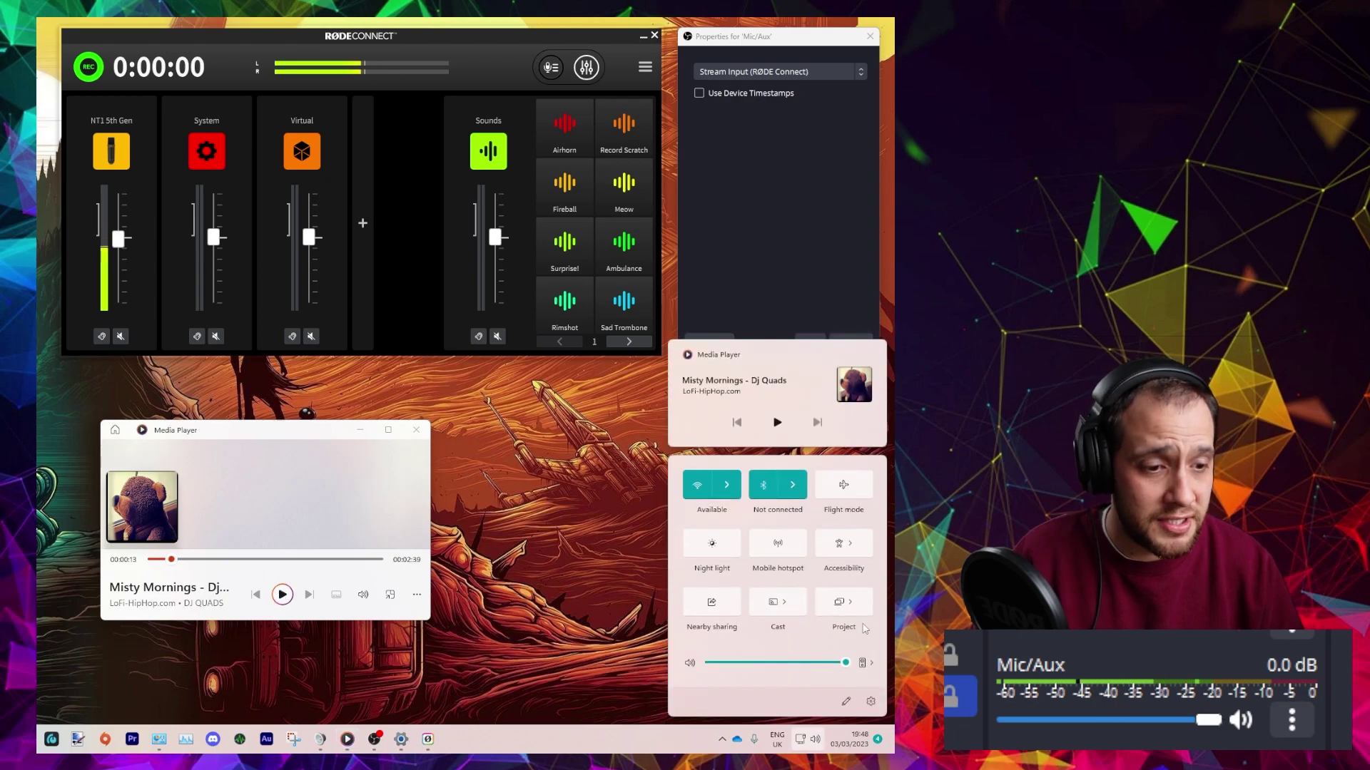
{"action": "left_click", "coordinate": [871, 663]}
{"action": "left_click", "coordinate": [756, 608]}
{"action": "left_click", "coordinate": [281, 594]}
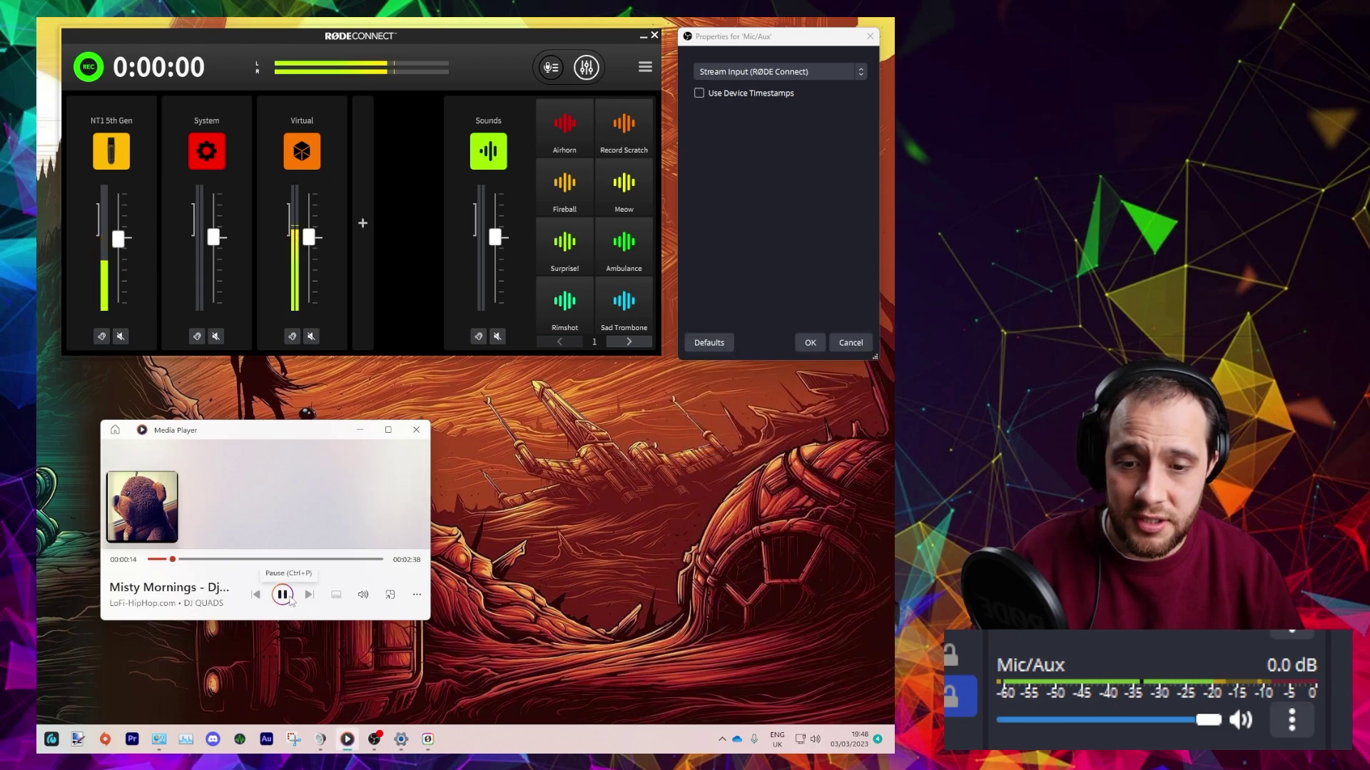
{"action": "left_click_drag", "start_coordinate": [309, 236], "coordinate": [309, 248]}
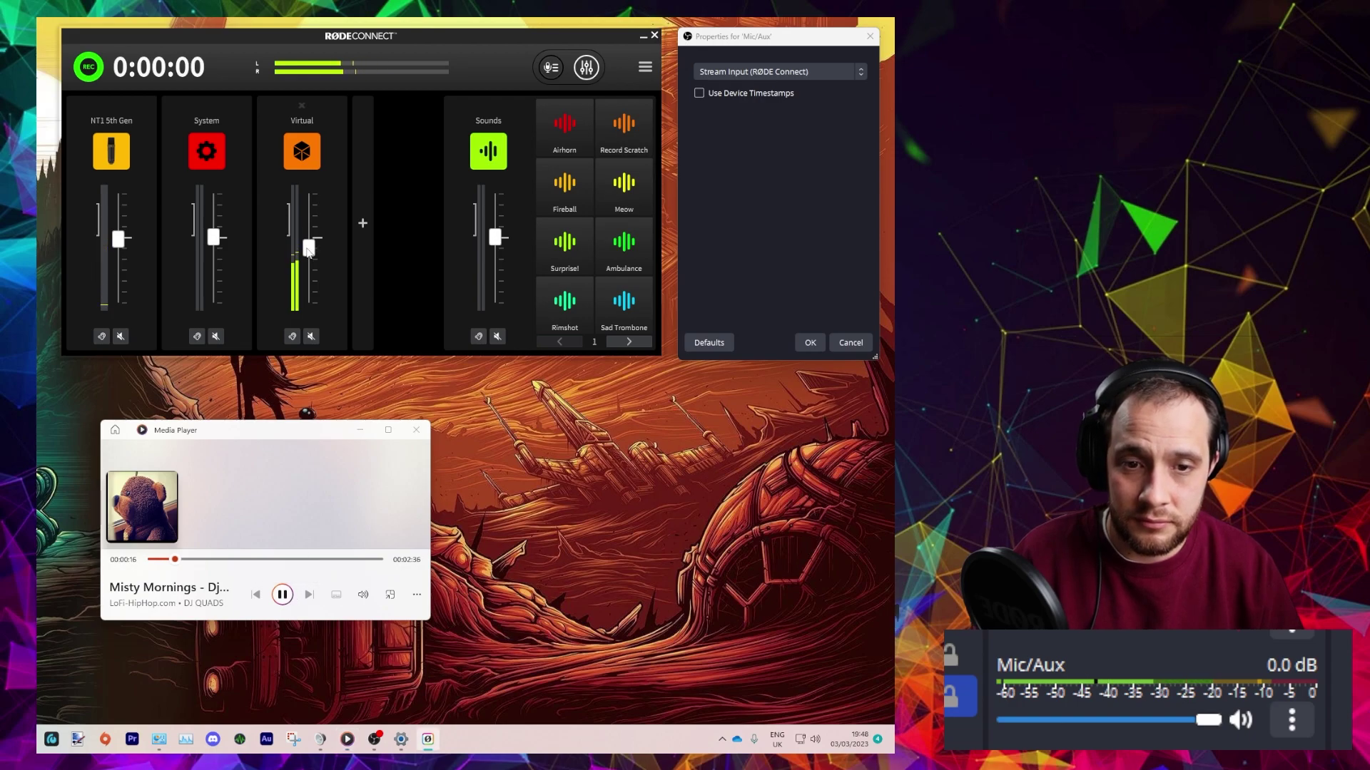
{"action": "left_click", "coordinate": [282, 594]}
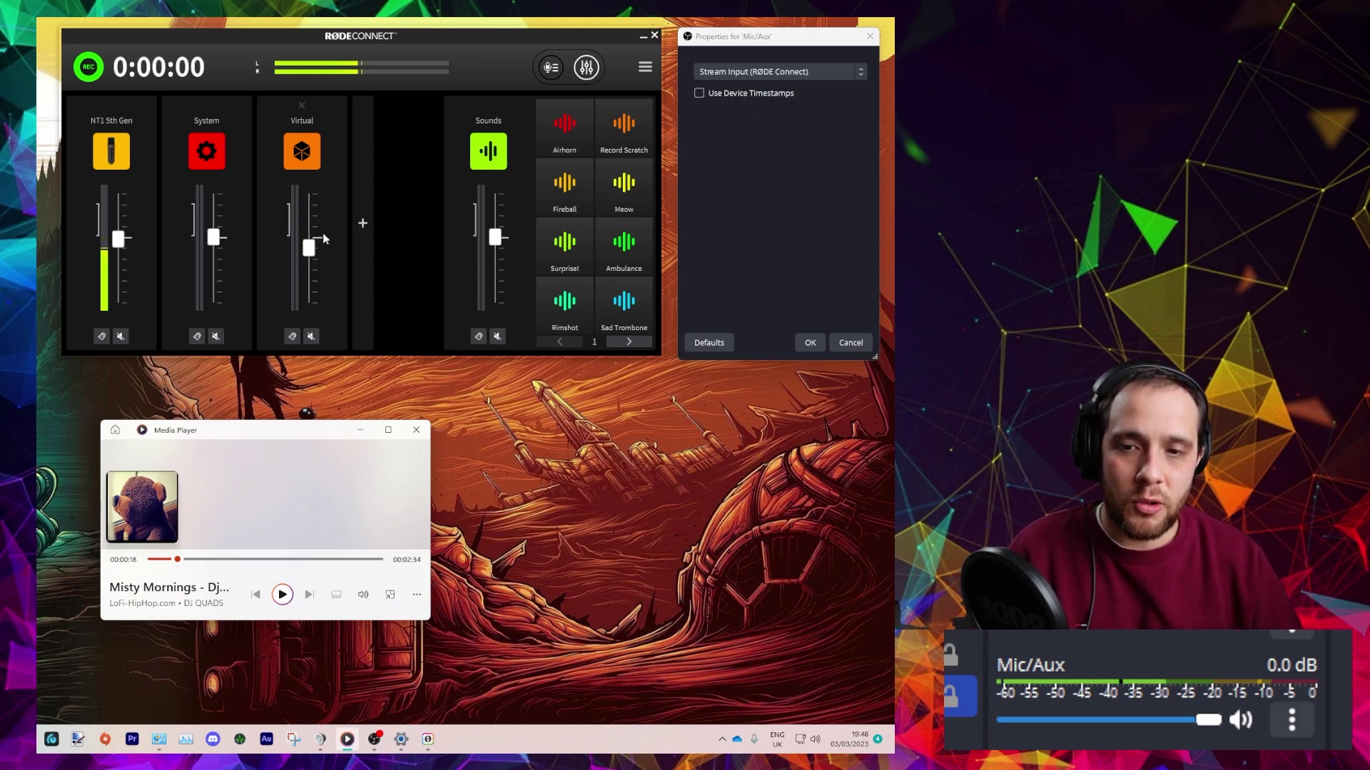
{"action": "left_click", "coordinate": [784, 71]}
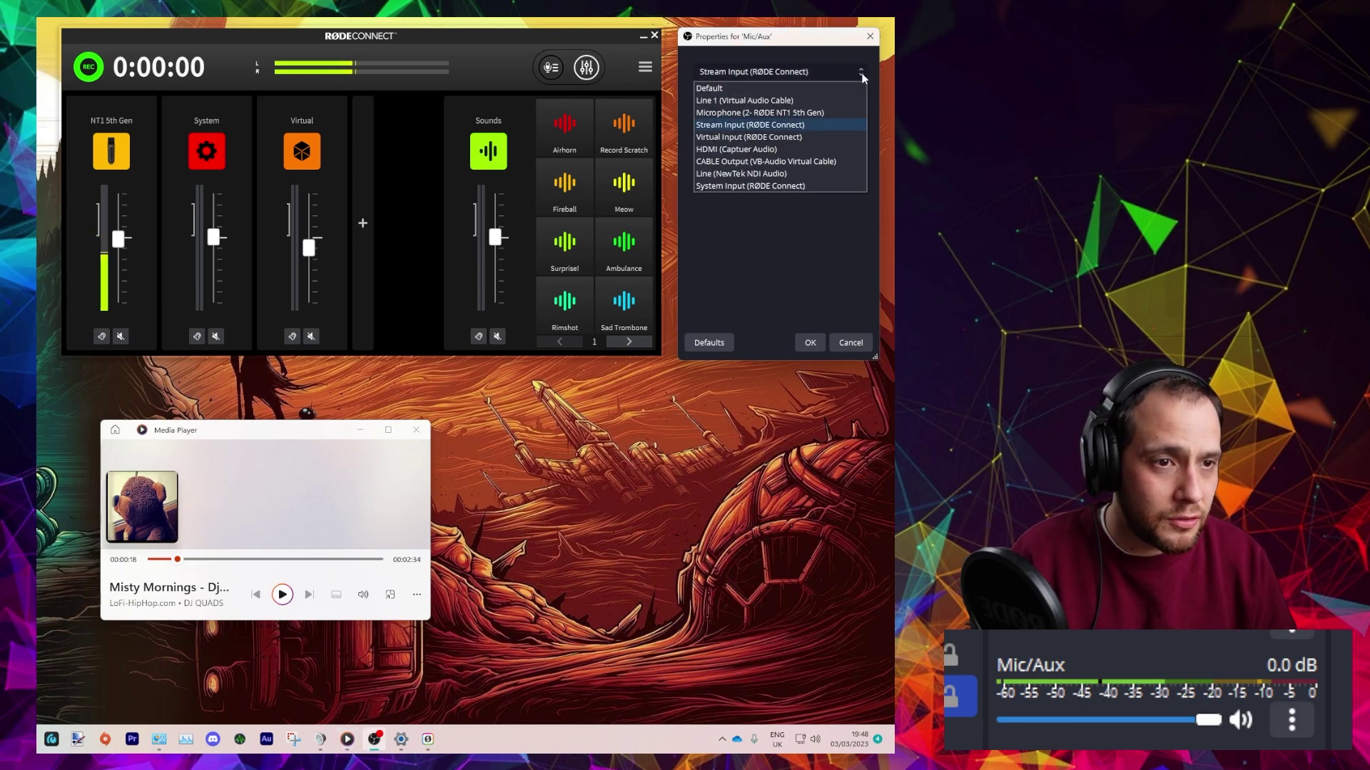
{"action": "left_click", "coordinate": [765, 137]}
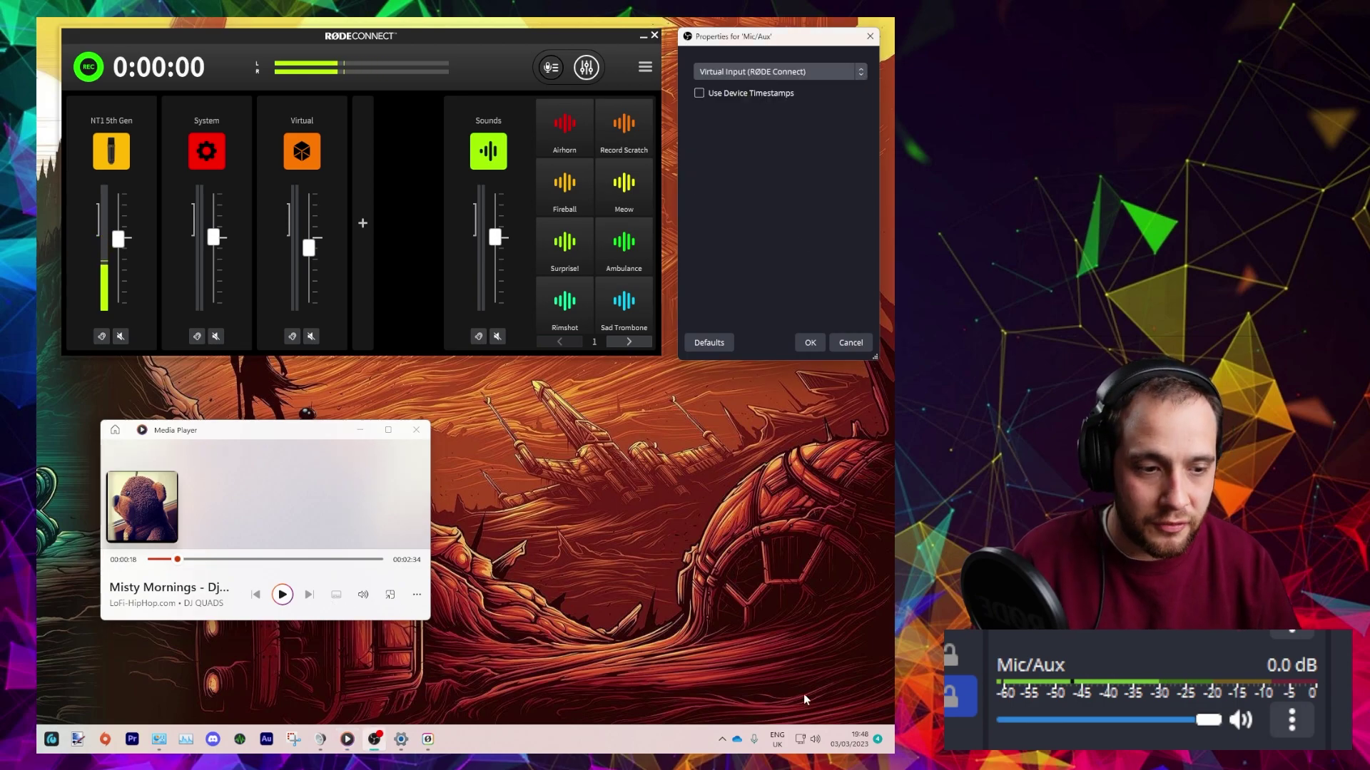
{"action": "left_click", "coordinate": [808, 739]}
{"action": "left_click", "coordinate": [863, 660]}
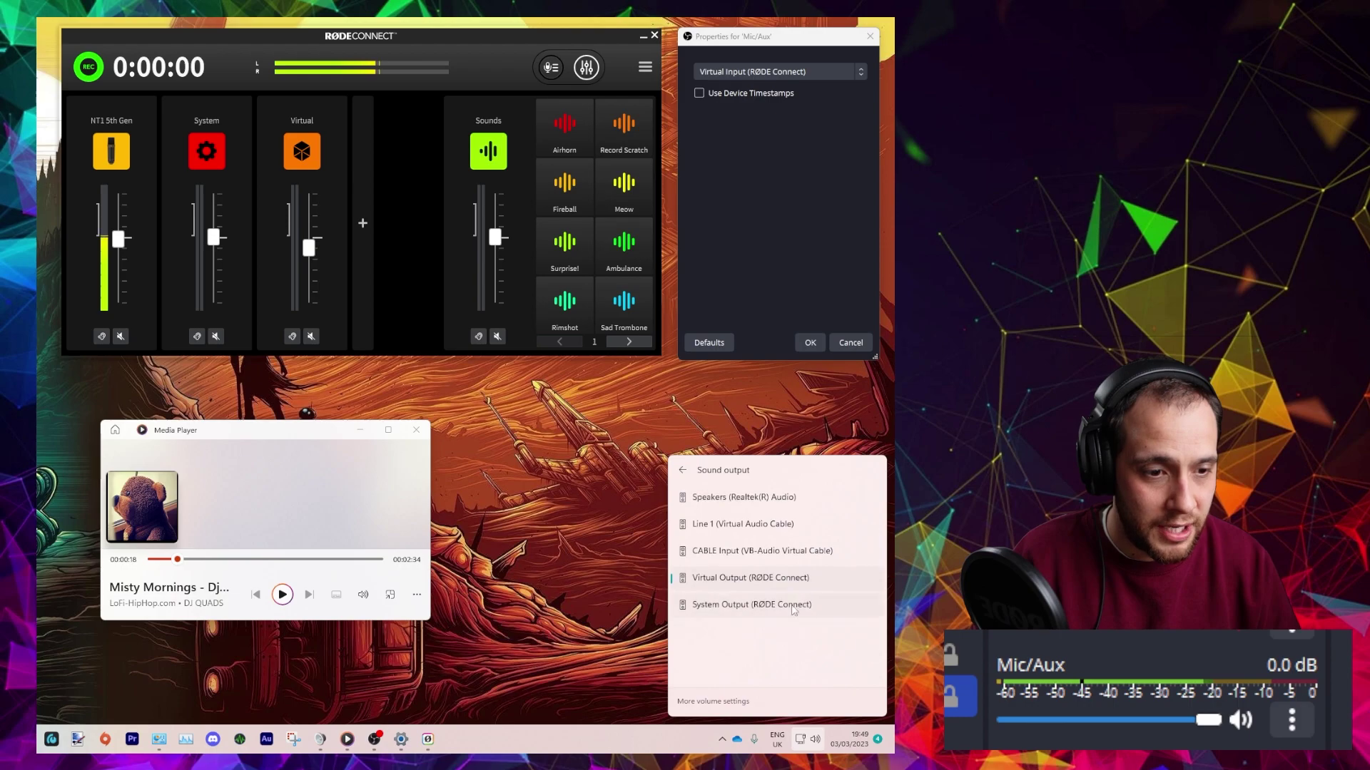
{"action": "left_click", "coordinate": [282, 594]}
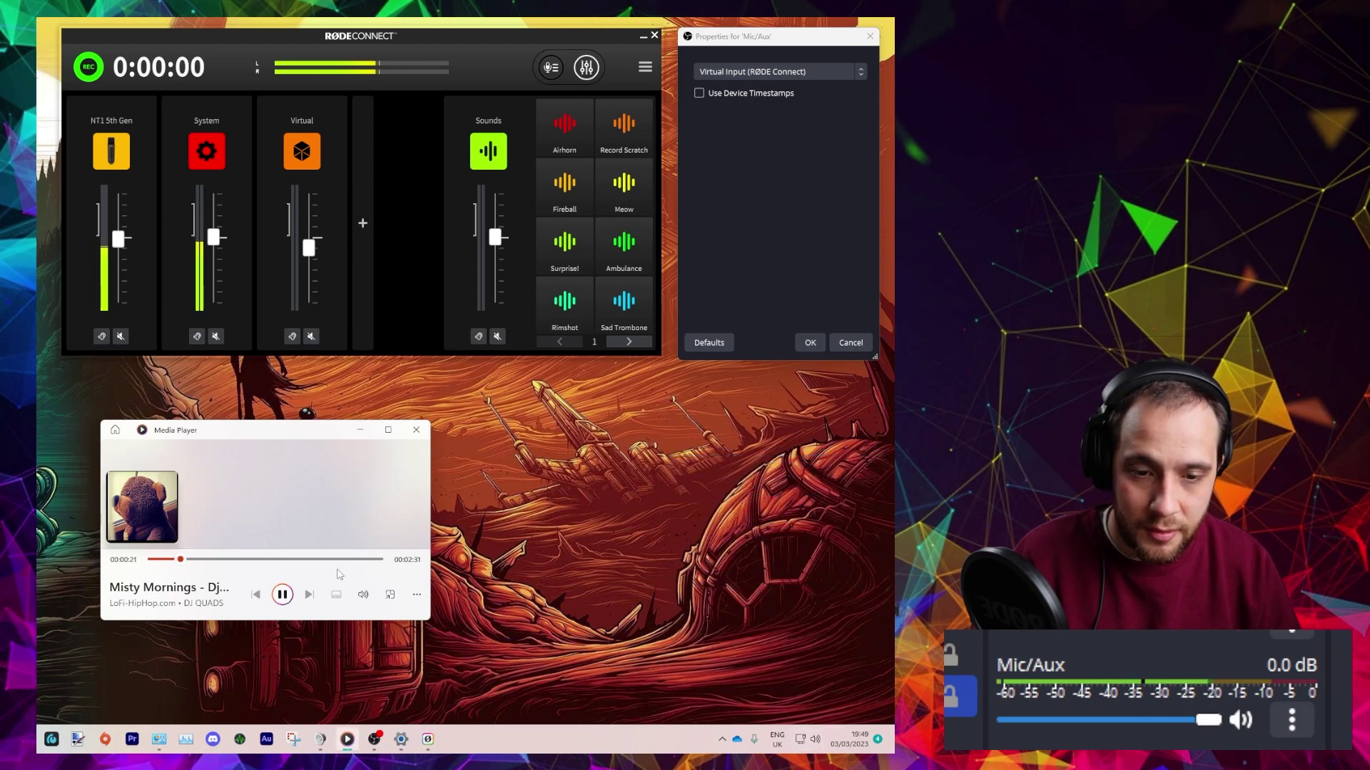
{"action": "left_click", "coordinate": [278, 597]}
{"action": "left_click", "coordinate": [808, 739]}
{"action": "left_click", "coordinate": [864, 658]}
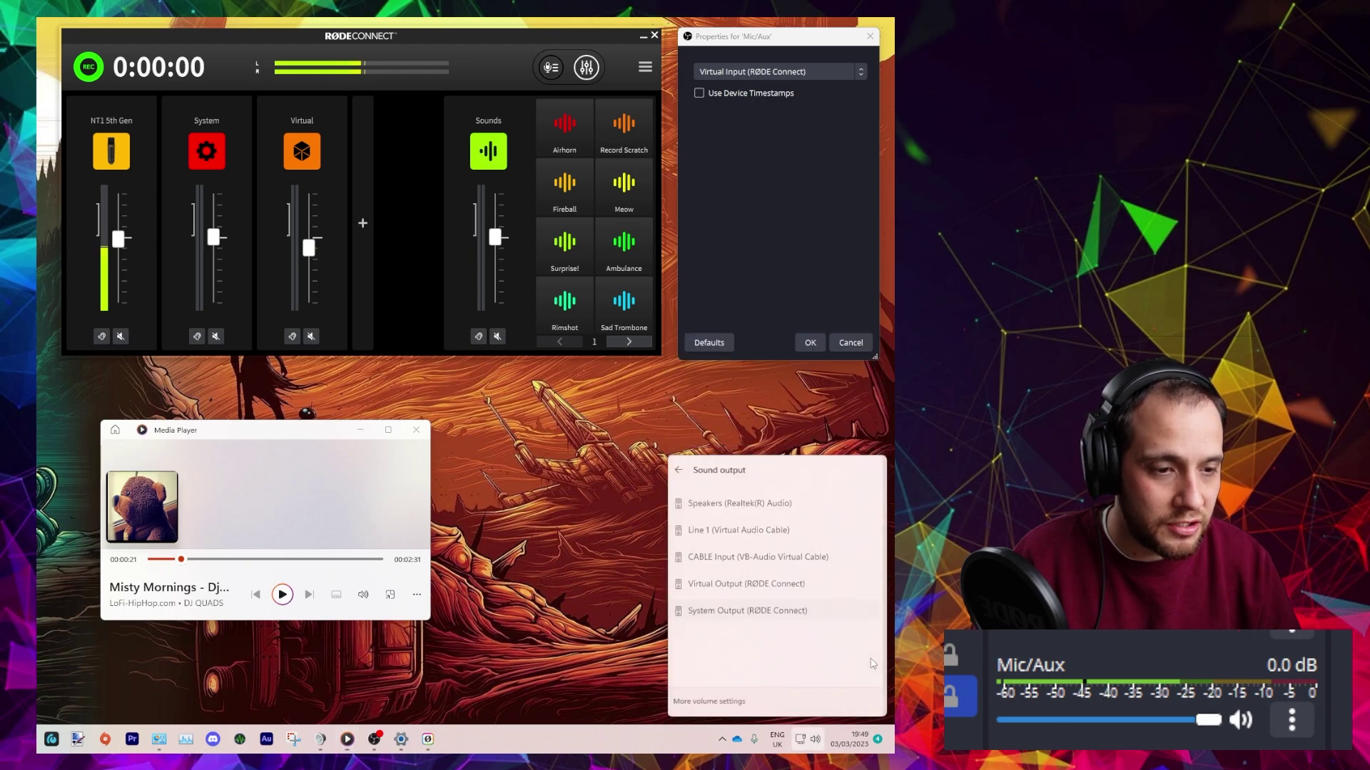
{"action": "left_click", "coordinate": [750, 578]}
{"action": "left_click", "coordinate": [282, 594]}
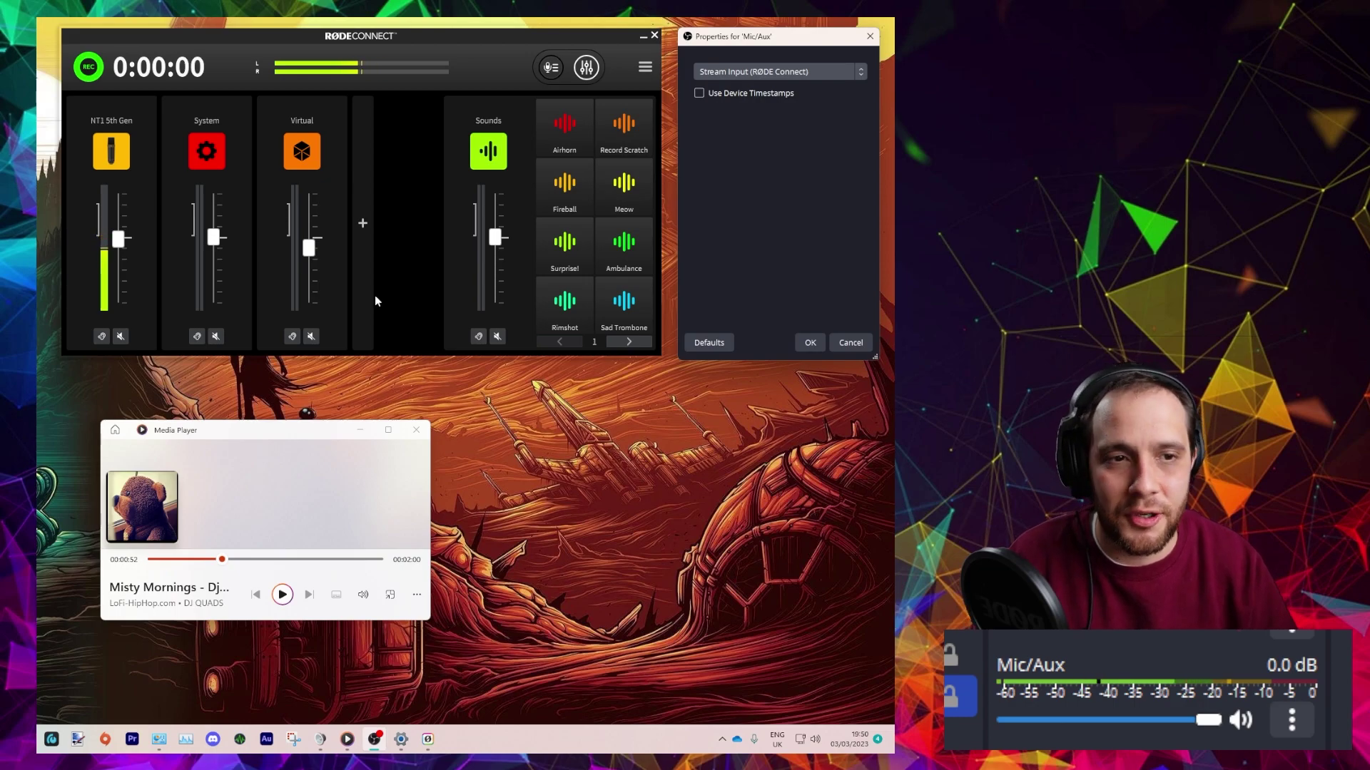
Set Monitor Mix to Microphones Included in RØDE Connect's Preferences.
{"action": "left_click", "coordinate": [645, 65]}
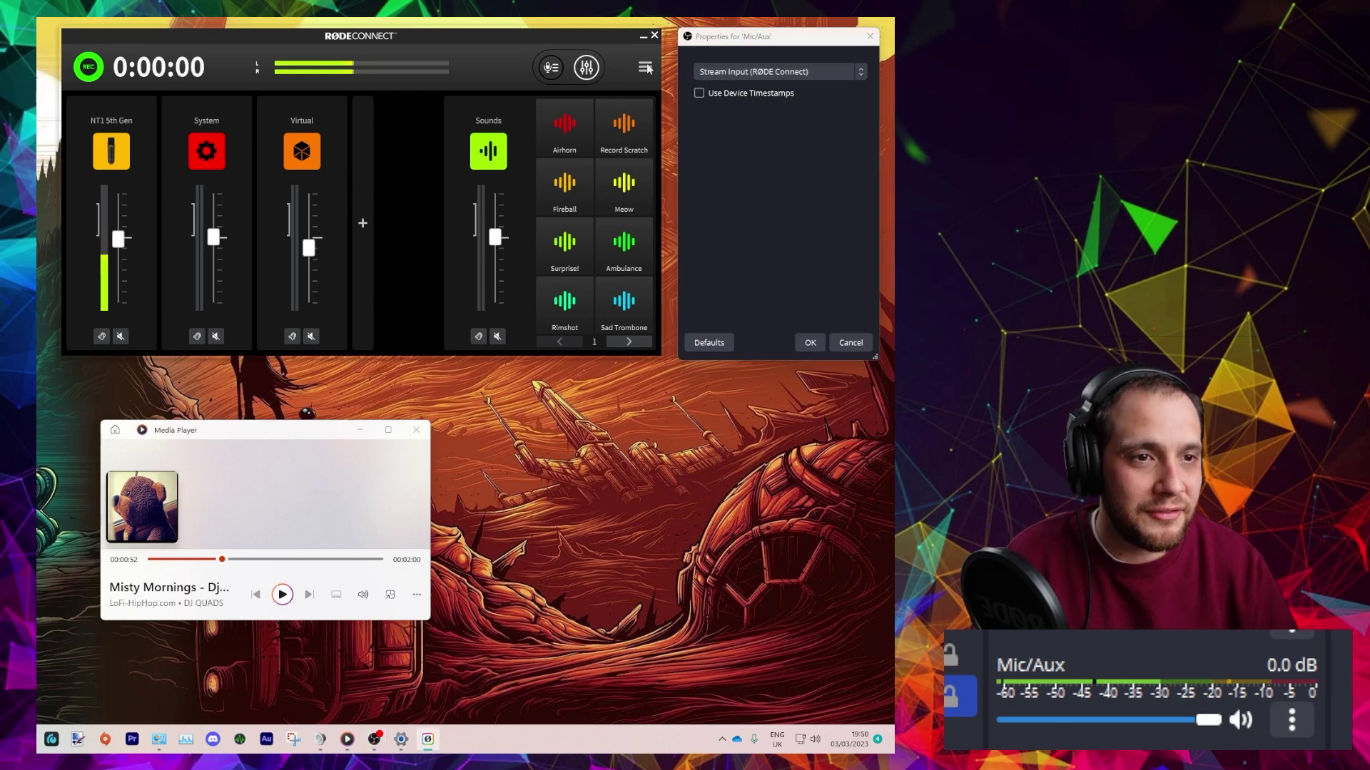
{"action": "left_click", "coordinate": [645, 65]}
{"action": "left_click", "coordinate": [627, 114]}
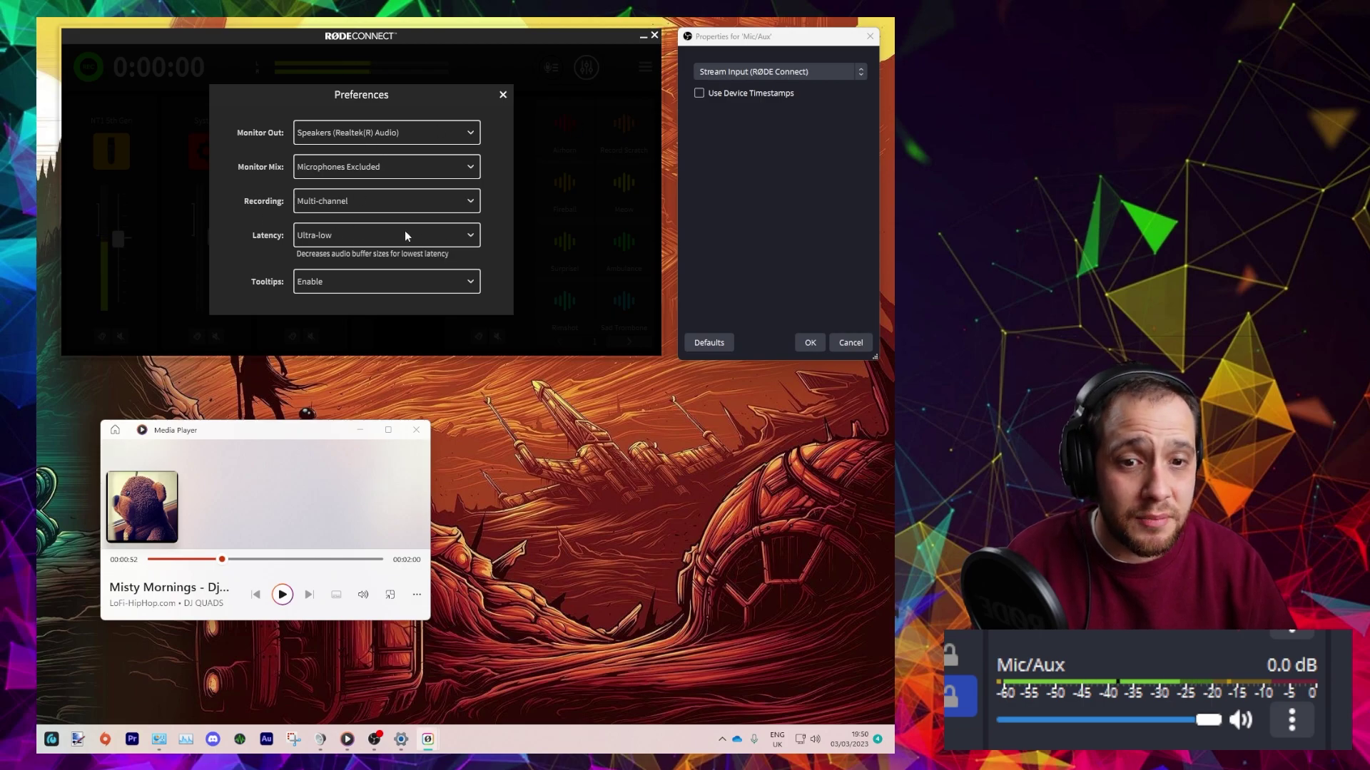
{"action": "left_click", "coordinate": [379, 163]}
{"action": "left_click", "coordinate": [362, 203]}
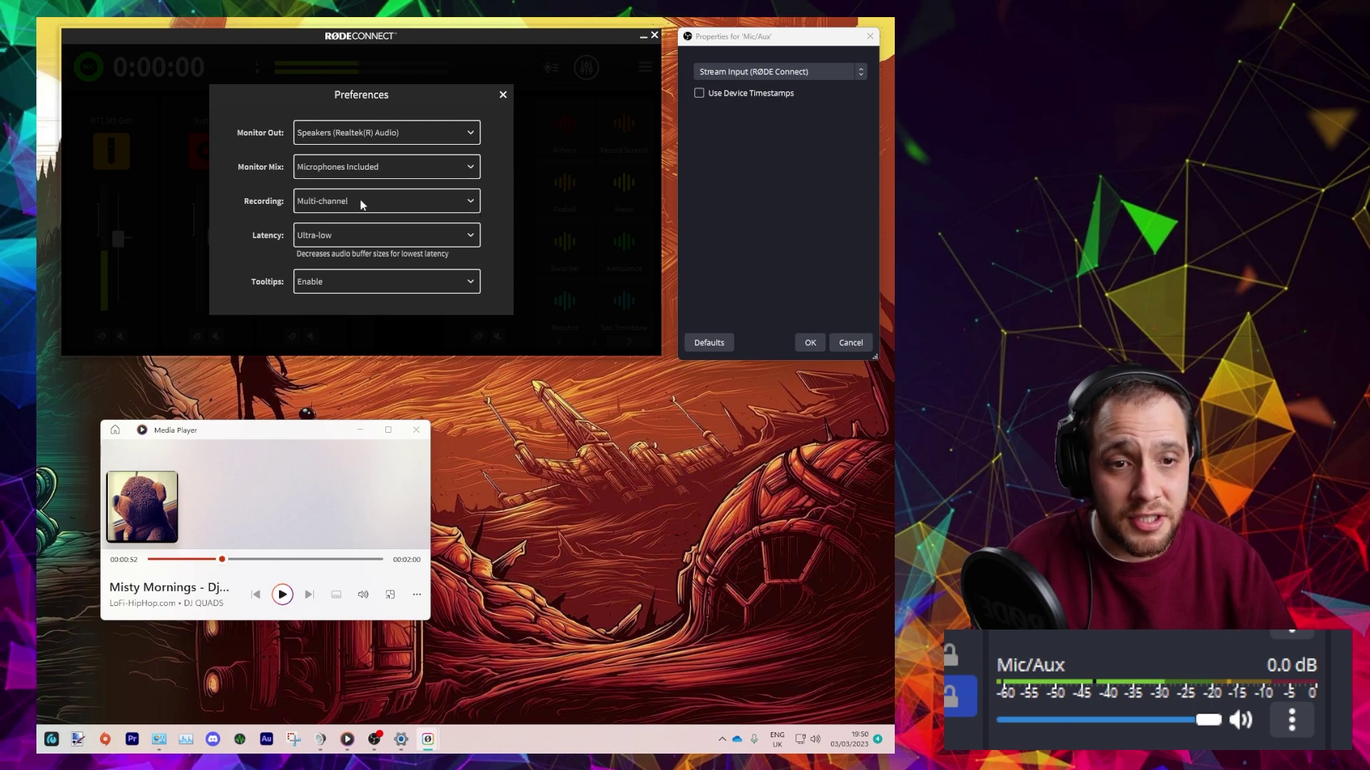
{"action": "left_click", "coordinate": [503, 95]}
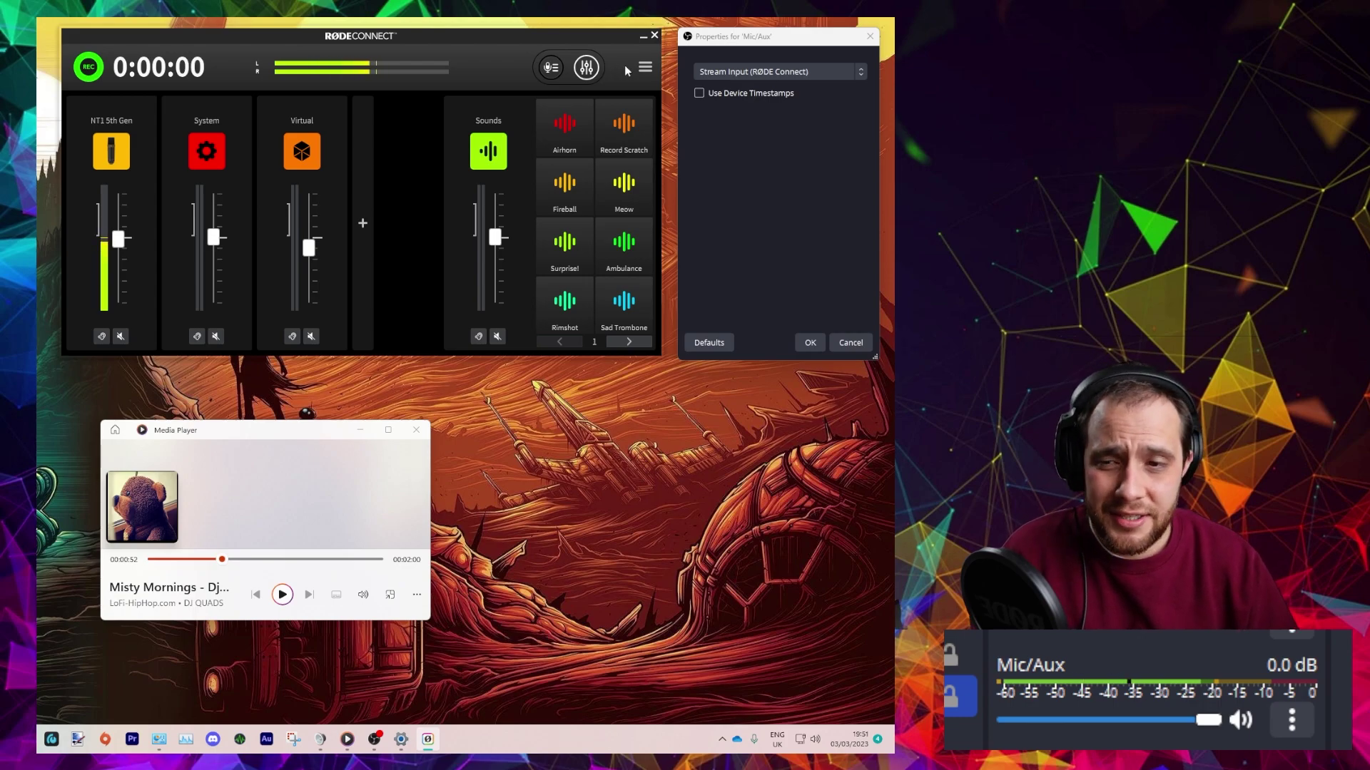
{"action": "left_click", "coordinate": [644, 67]}
{"action": "left_click", "coordinate": [629, 90]}
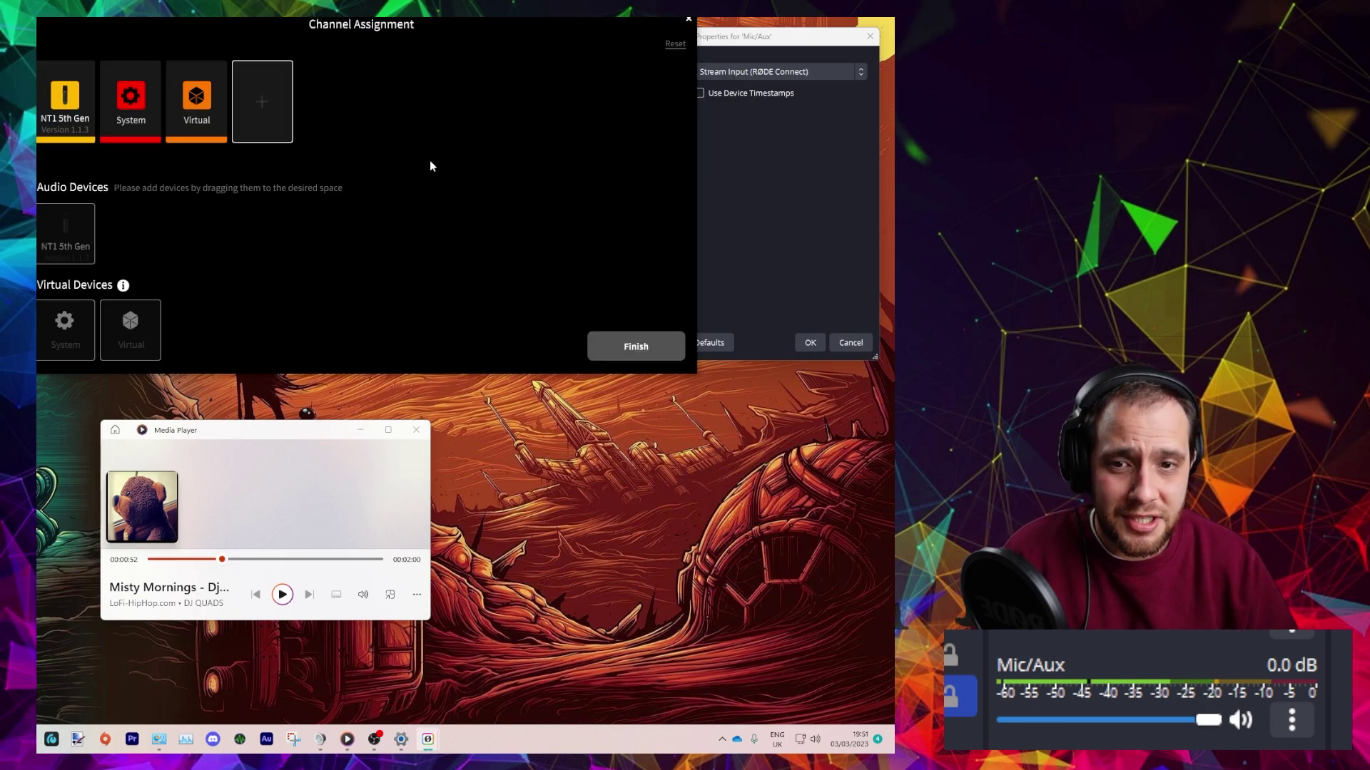
{"action": "left_click", "coordinate": [687, 24]}
{"action": "left_click", "coordinate": [645, 67]}
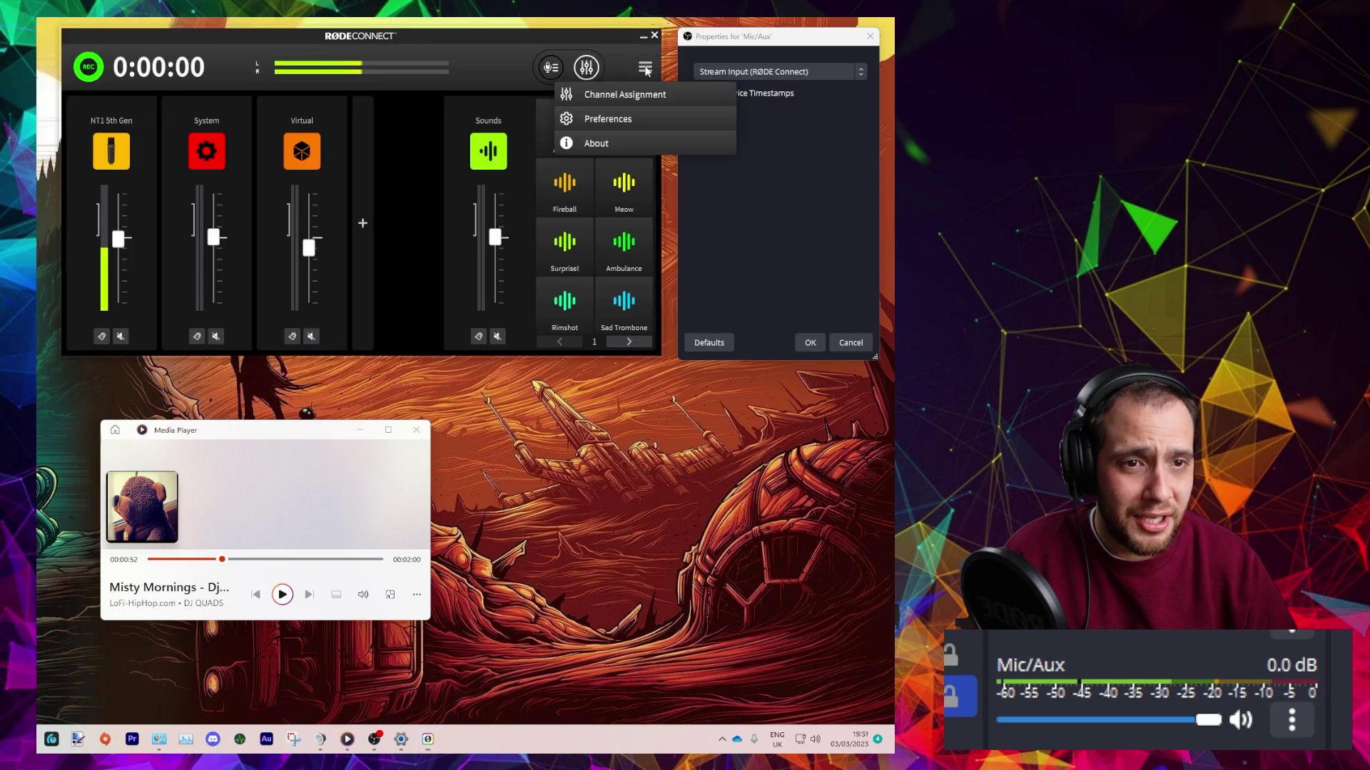
{"action": "left_click", "coordinate": [599, 92]}
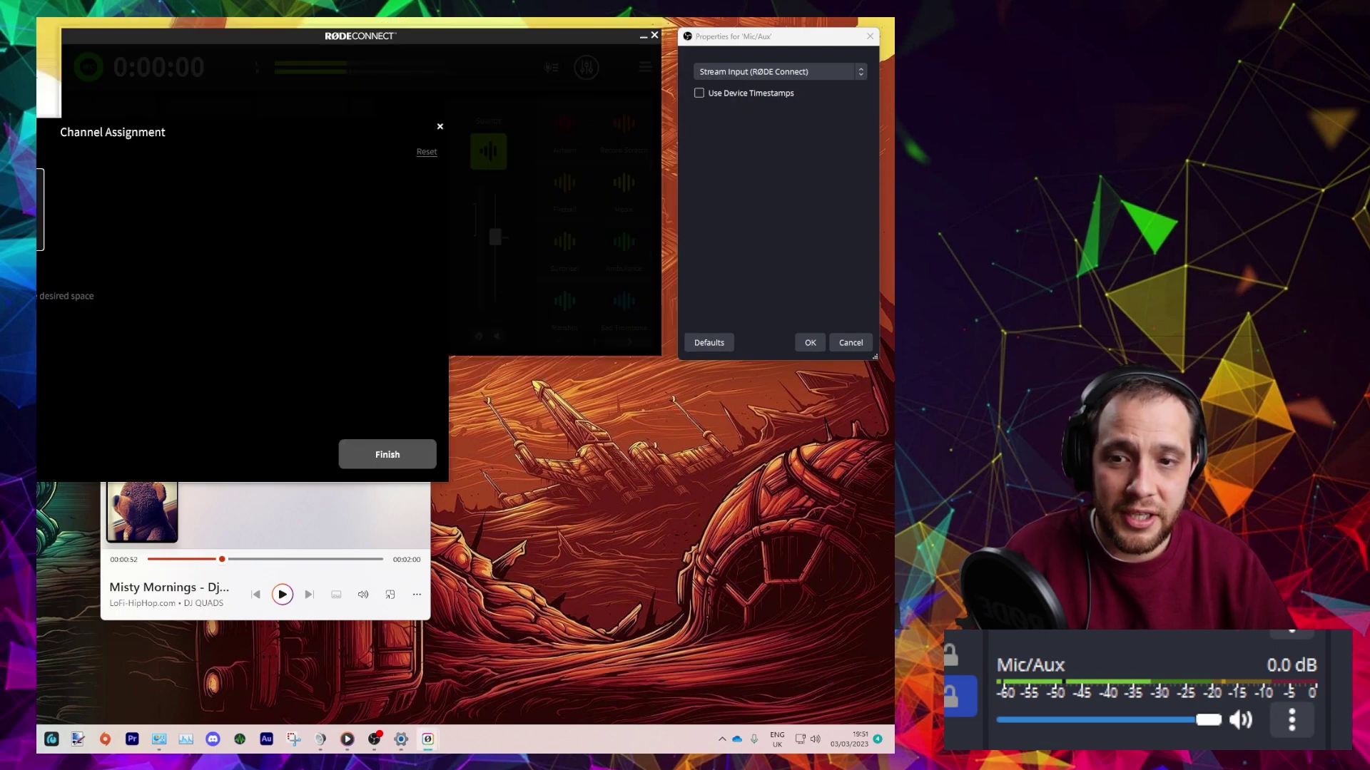
{"action": "left_click", "coordinate": [439, 128]}
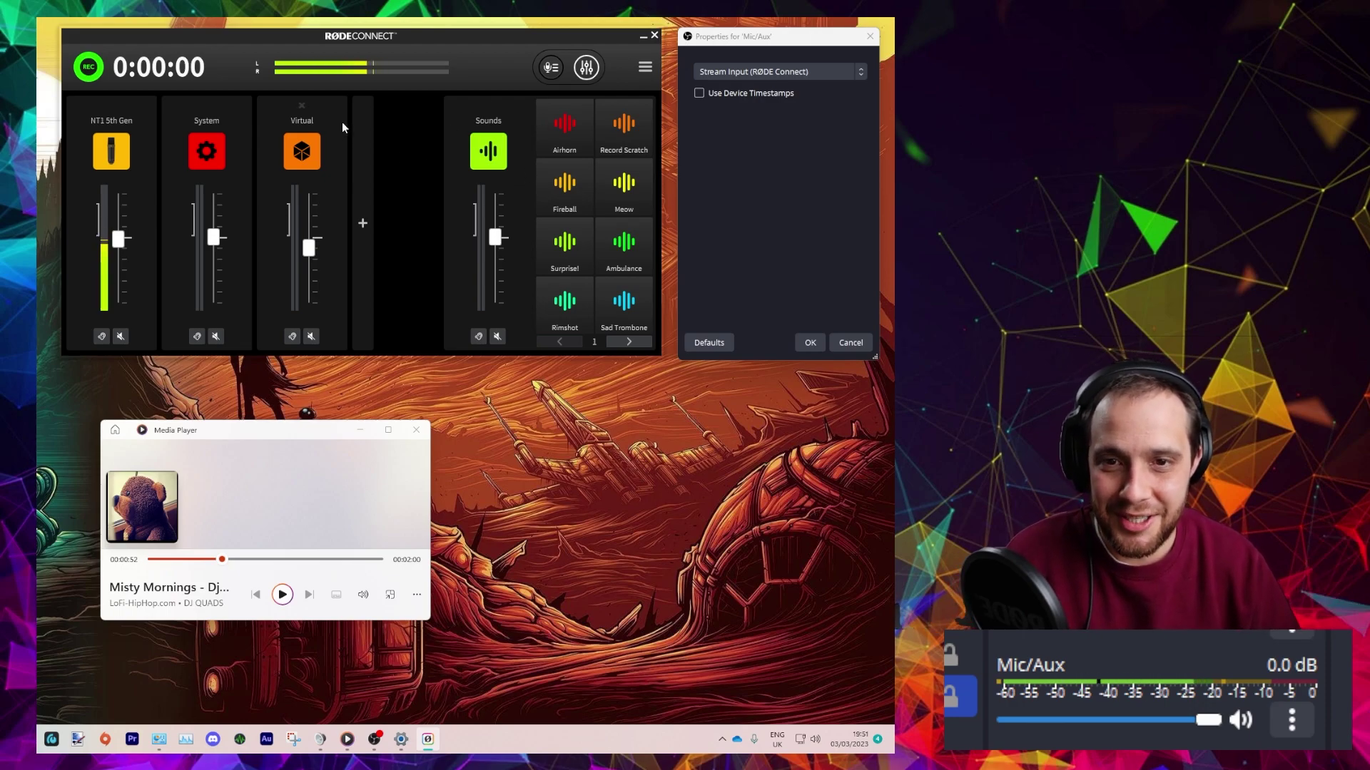
{"action": "mouse_move", "coordinate": [111, 150]}
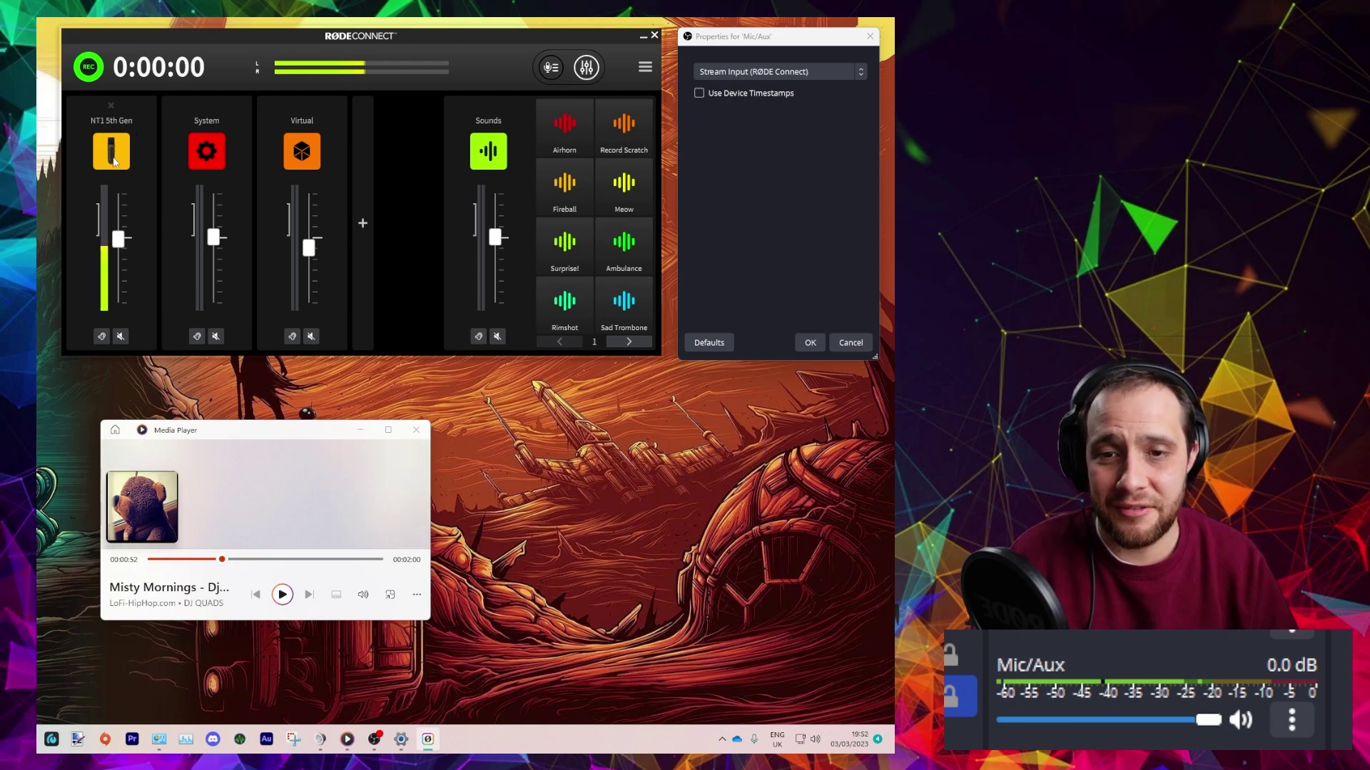
Raise the NT1 5th Gen fader slightly and leave its high-pass filter at 75Hz after trying 150Hz.
{"action": "left_click", "coordinate": [113, 157]}
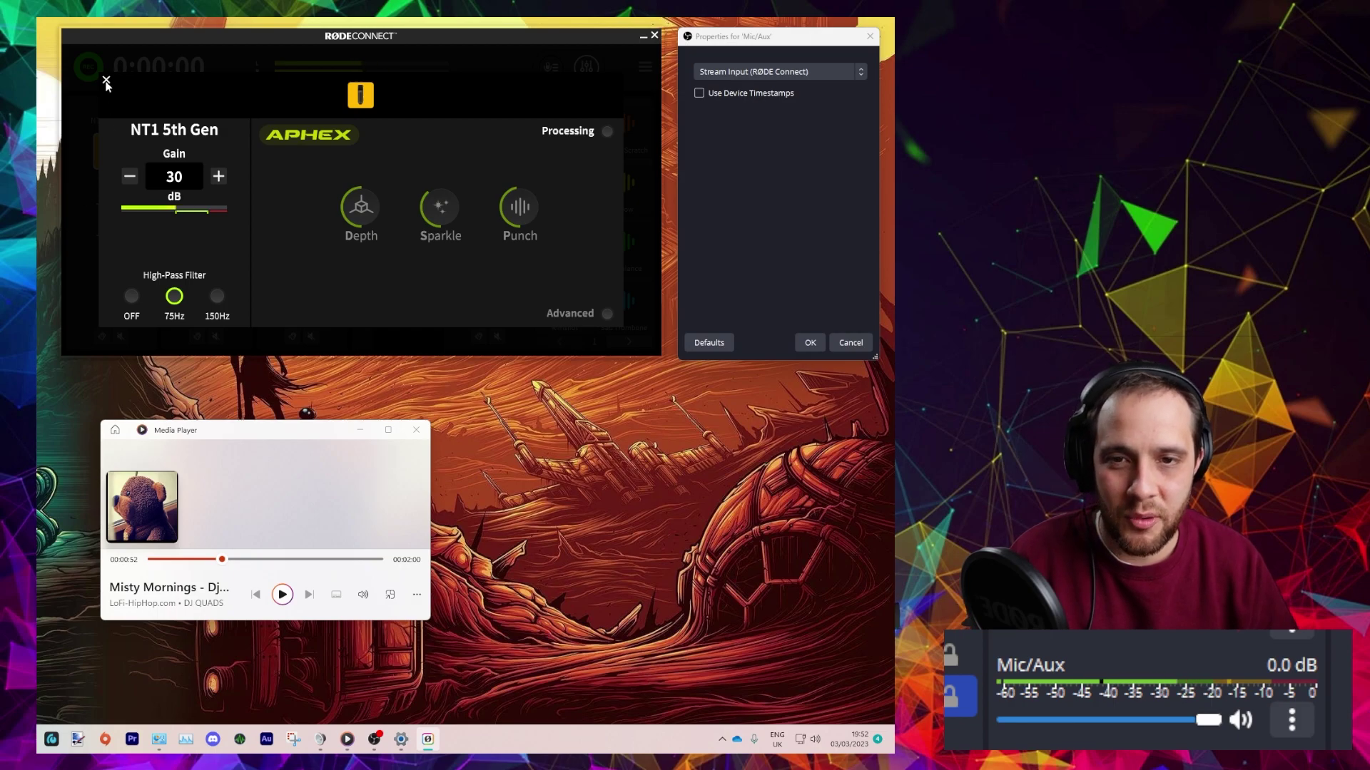
{"action": "left_click", "coordinate": [106, 82]}
{"action": "left_click_drag", "start_coordinate": [122, 238], "coordinate": [119, 230]}
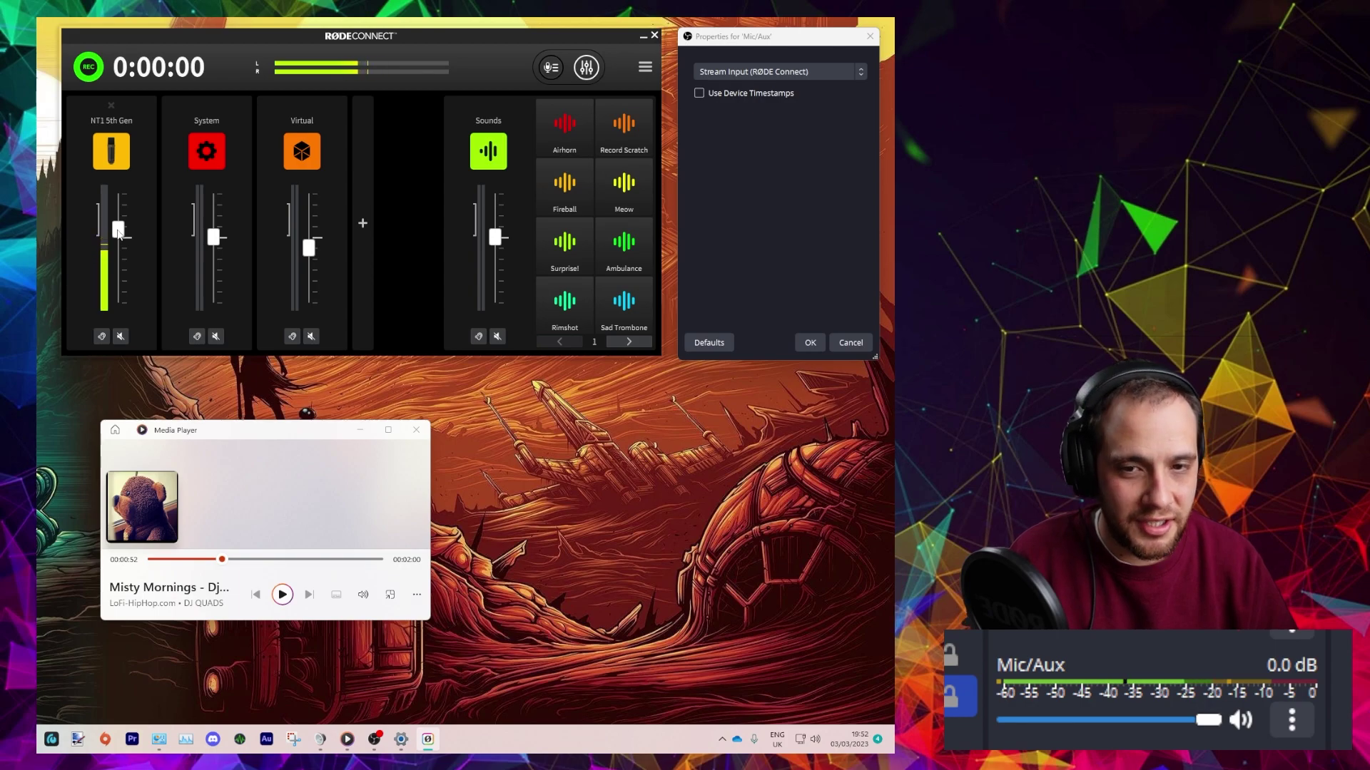
{"action": "left_click", "coordinate": [111, 151]}
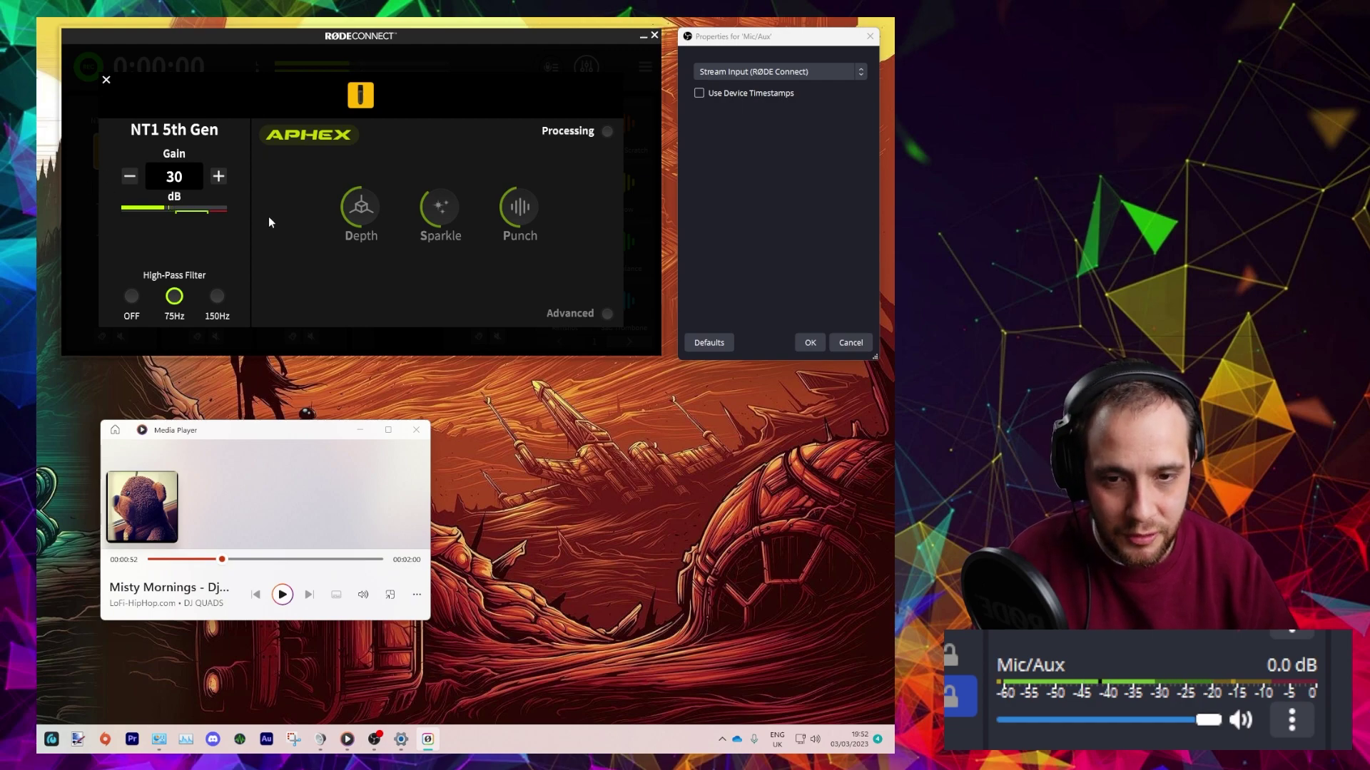
{"action": "left_click", "coordinate": [217, 295]}
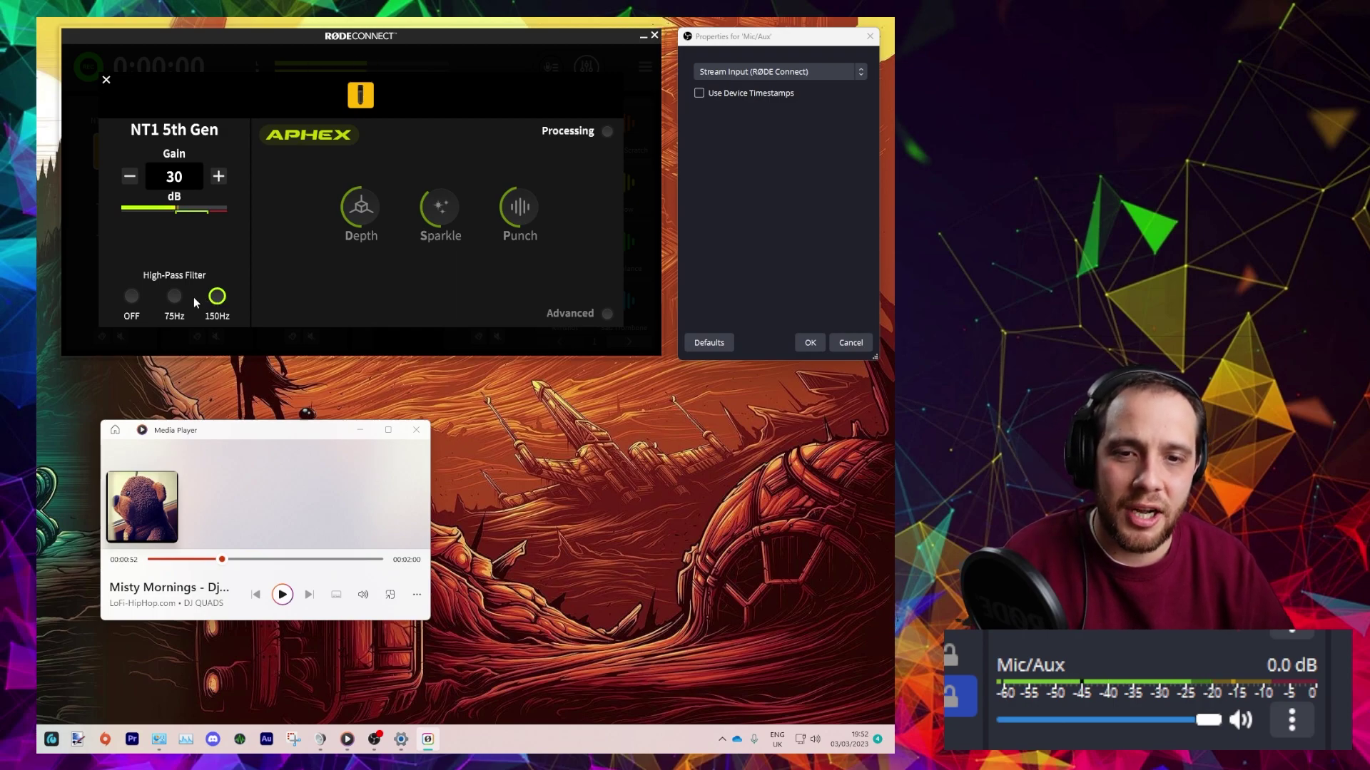
{"action": "left_click", "coordinate": [174, 297]}
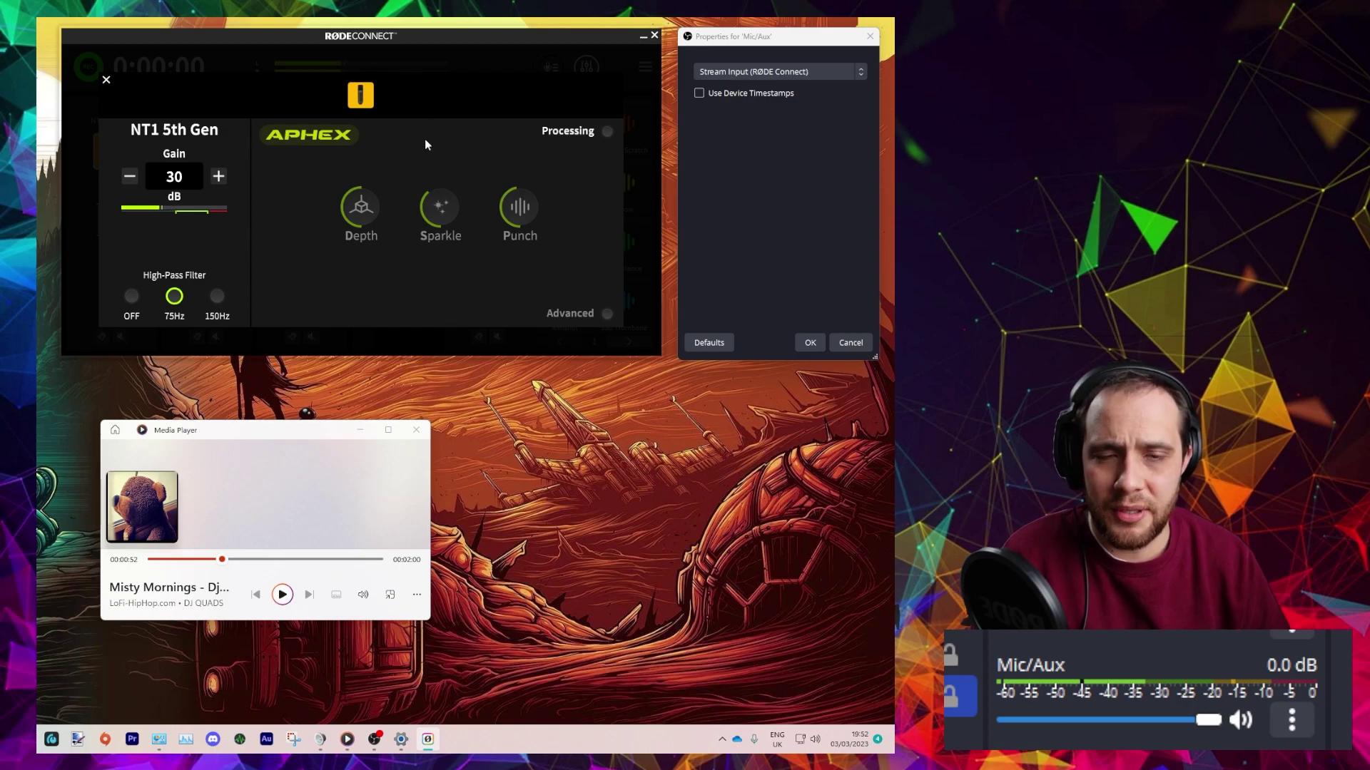
Enable APHEX processing on the NT1 5th Gen, lower Depth to about half, and max out Punch.
{"action": "left_click", "coordinate": [608, 132]}
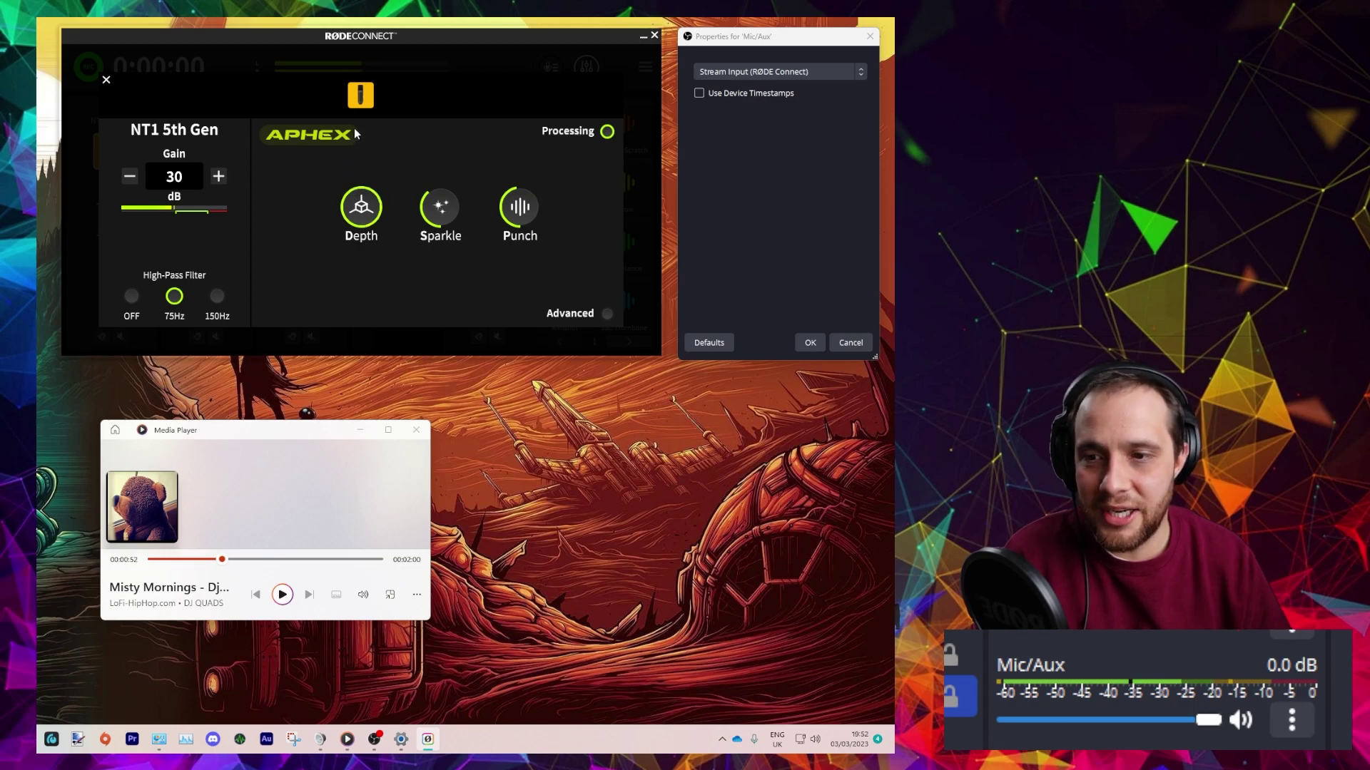
{"action": "left_click_drag", "start_coordinate": [354, 133], "coordinate": [339, 206]}
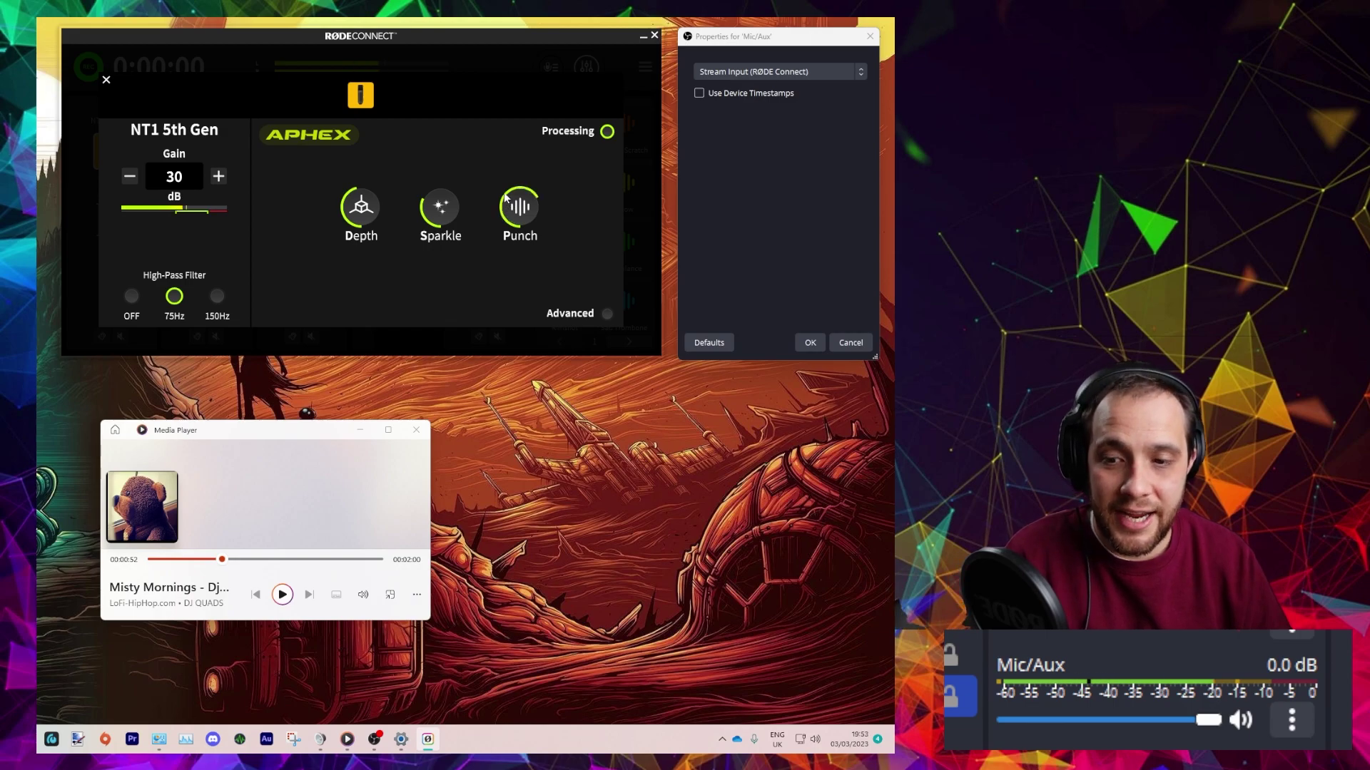
{"action": "mouse_move", "coordinate": [505, 199]}
{"action": "left_mouse_down"}
{"action": "mouse_move", "coordinate": [507, 174]}
{"action": "mouse_move", "coordinate": [495, 245]}
{"action": "left_mouse_up"}
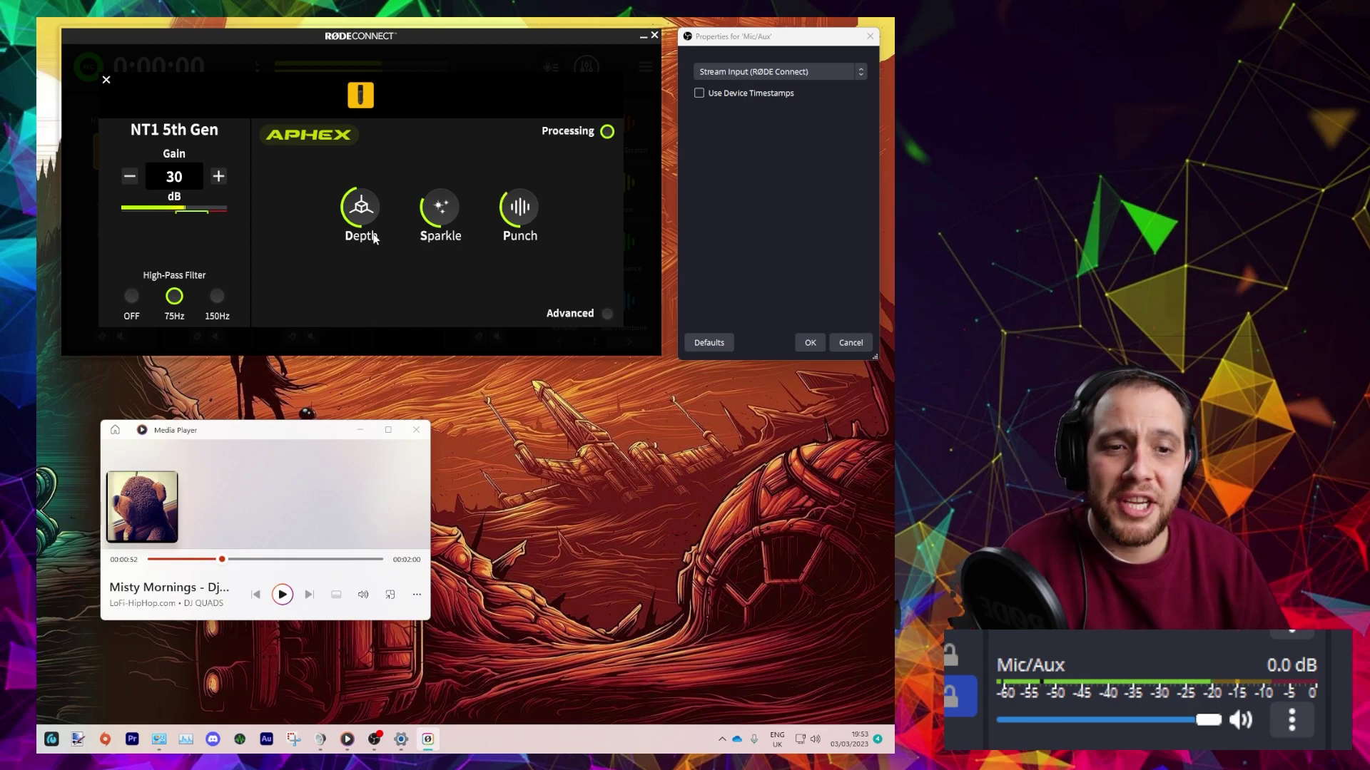
Enable Advanced mode and set the compressor release to 106.83ms and gain to 2.0dB.
{"action": "left_click", "coordinate": [607, 314]}
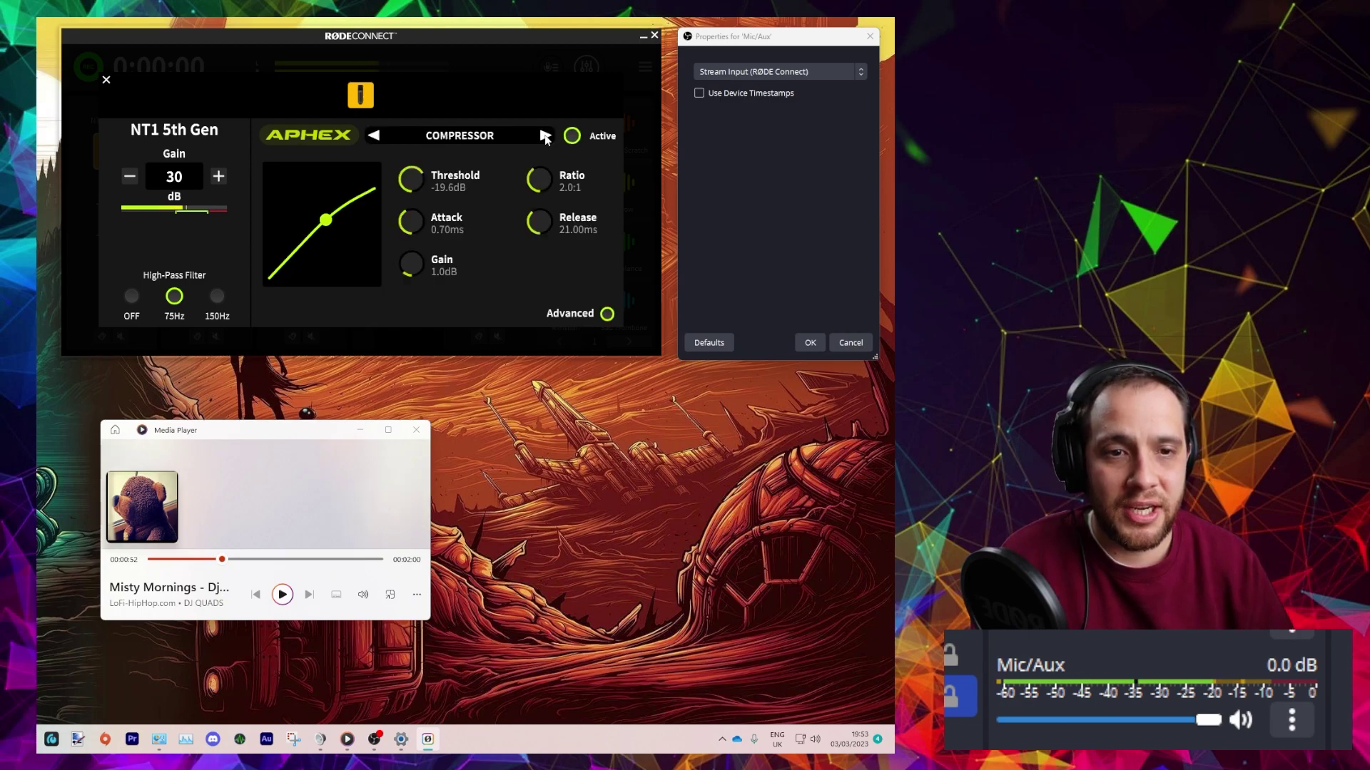
{"action": "left_click", "coordinate": [545, 137]}
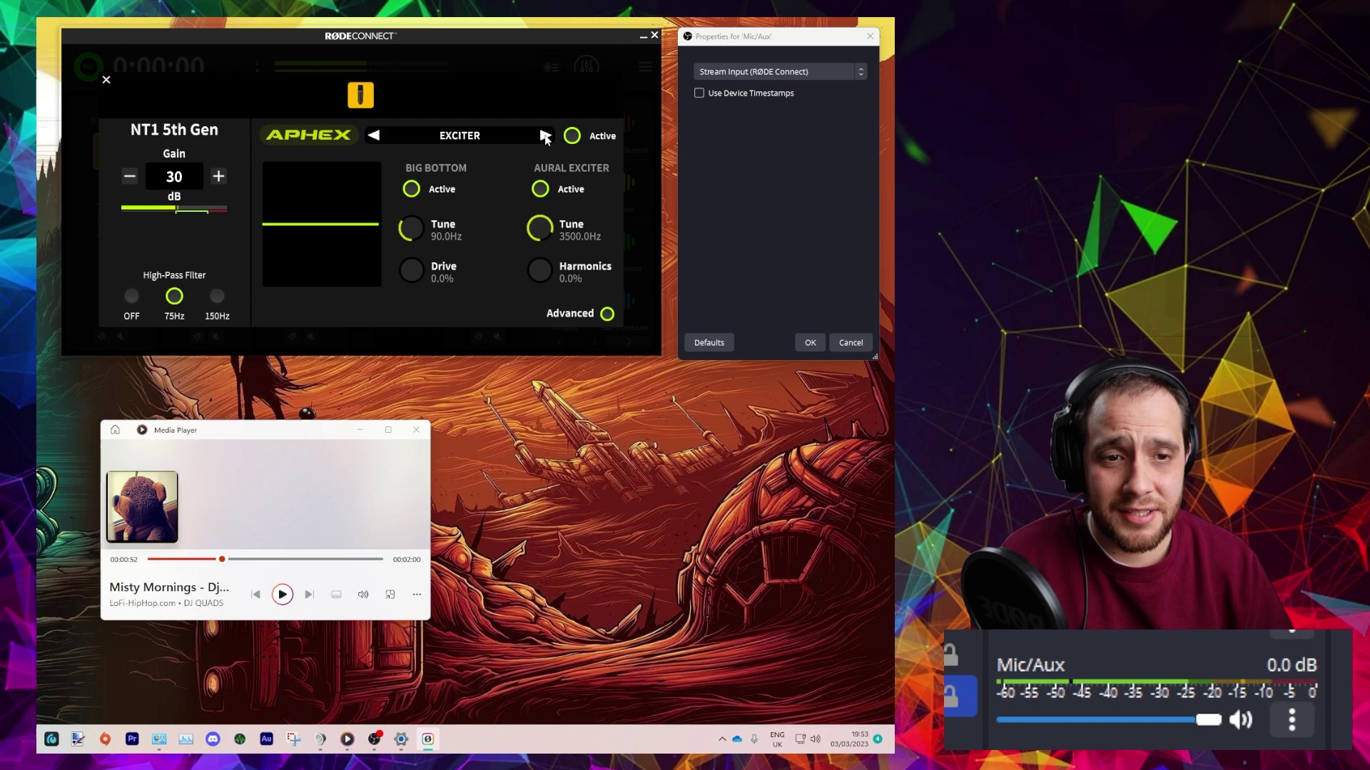
{"action": "left_click", "coordinate": [545, 135]}
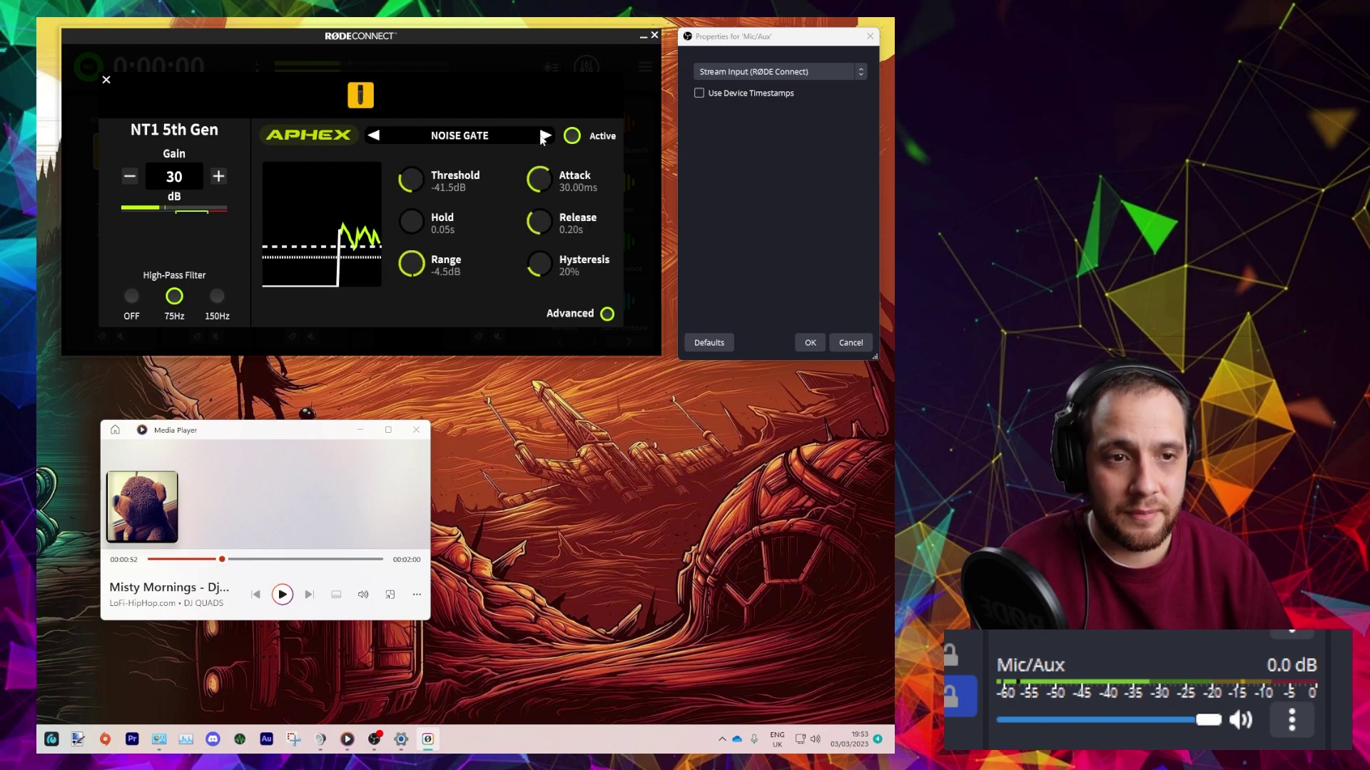
{"action": "left_click", "coordinate": [545, 135]}
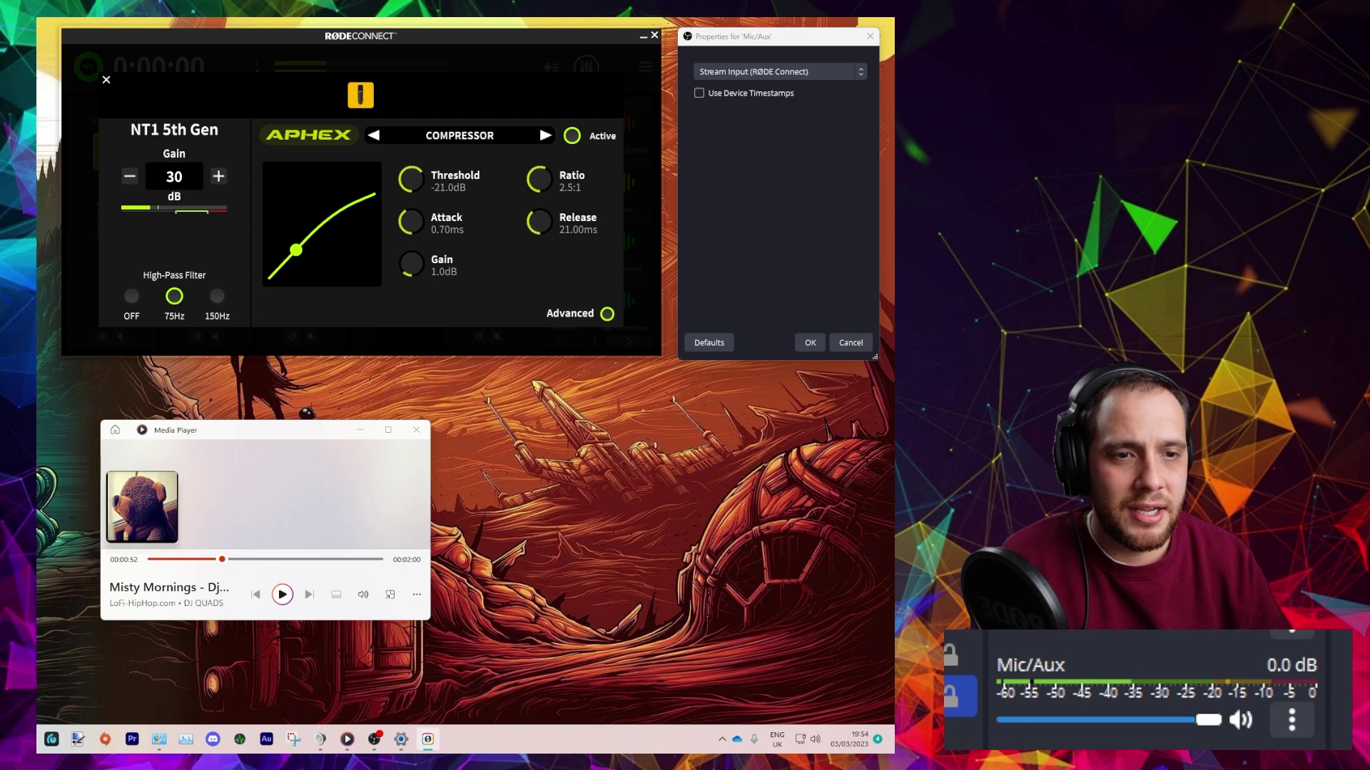
{"action": "left_click_drag", "start_coordinate": [540, 222], "coordinate": [540, 207]}
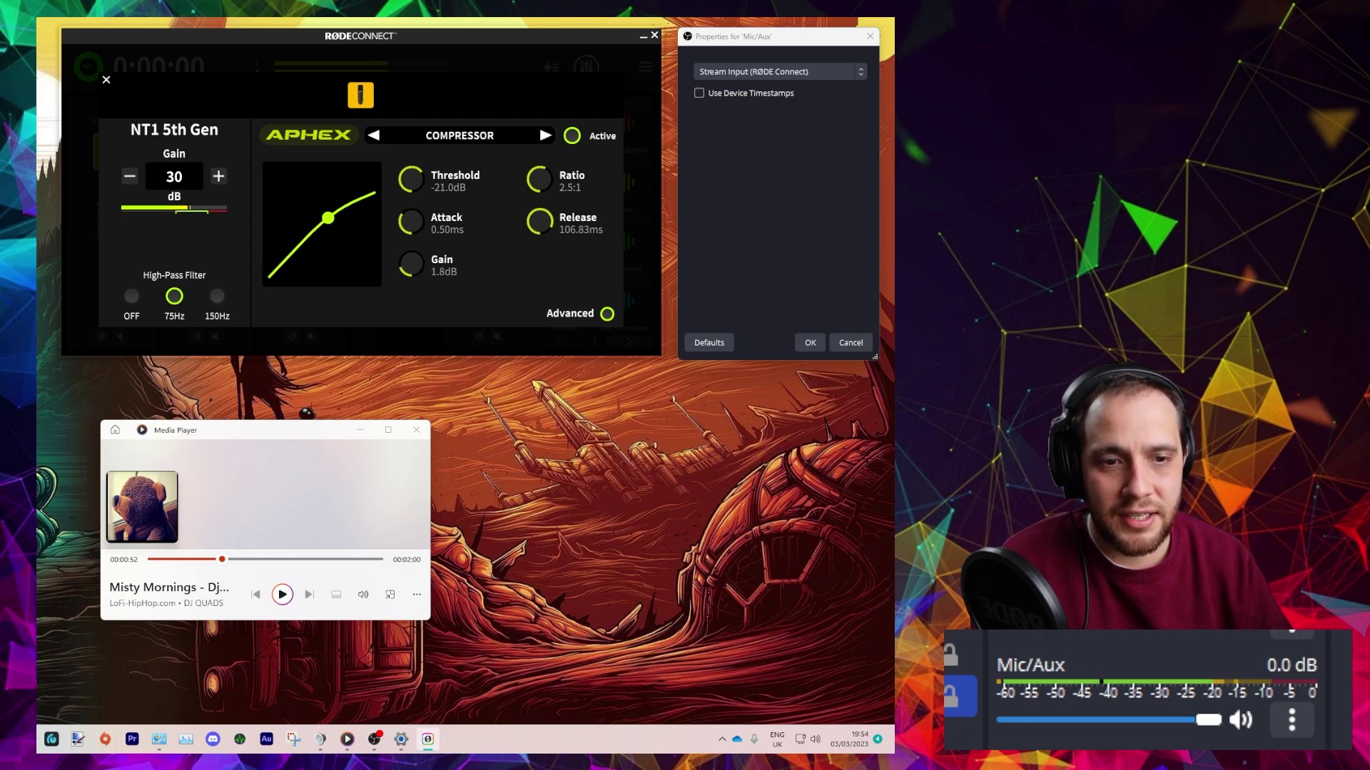
{"action": "left_click_drag", "start_coordinate": [412, 264], "coordinate": [421, 278]}
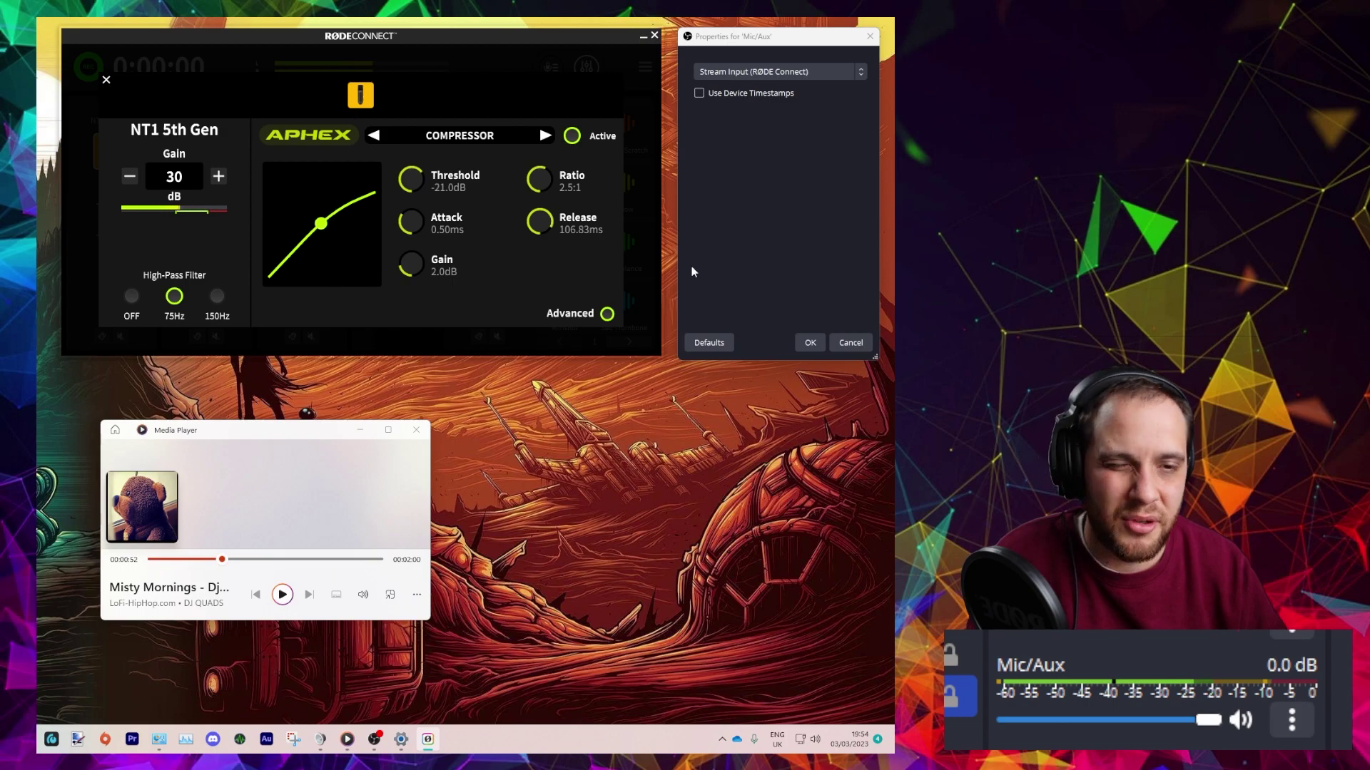
{"action": "left_click", "coordinate": [545, 136]}
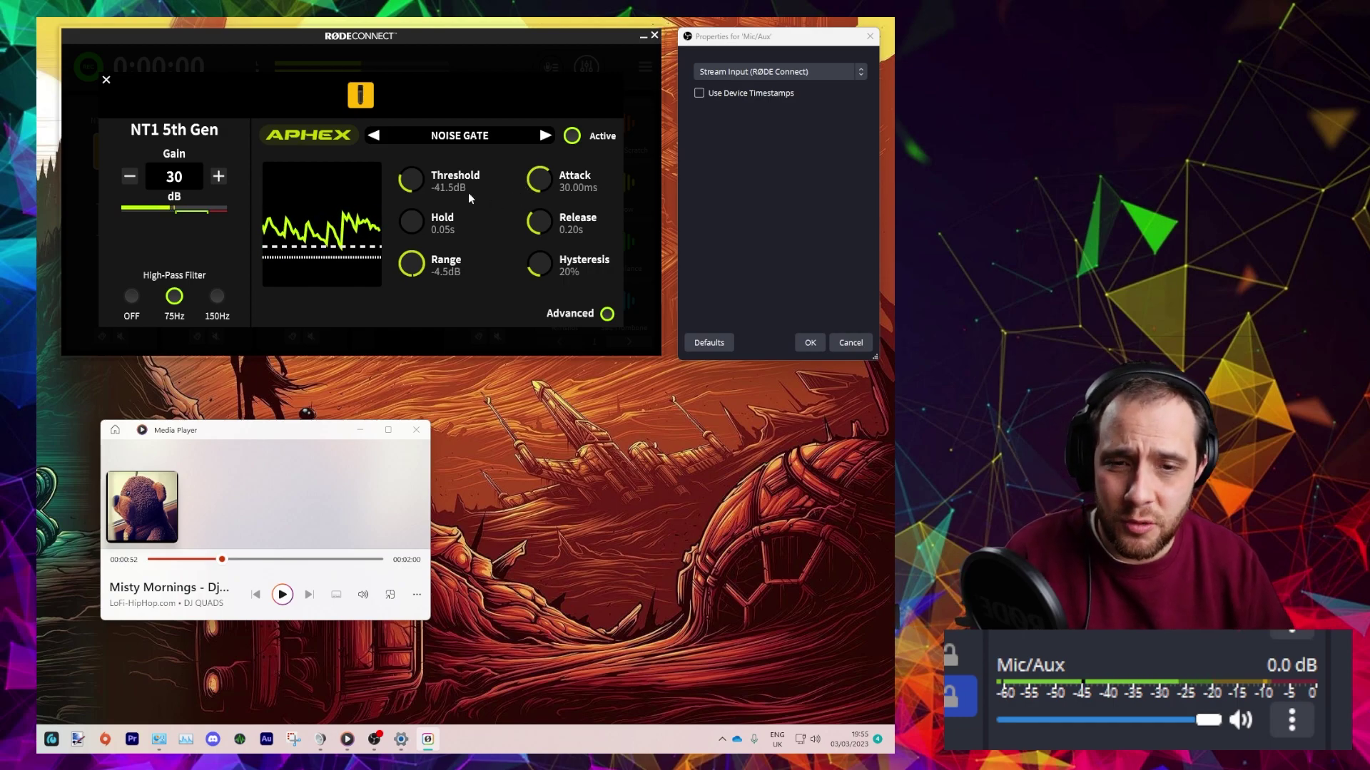
Toggle the noise gate off and on, set threshold near -42.6dB and range to -10.0dB.
{"action": "left_click", "coordinate": [571, 135]}
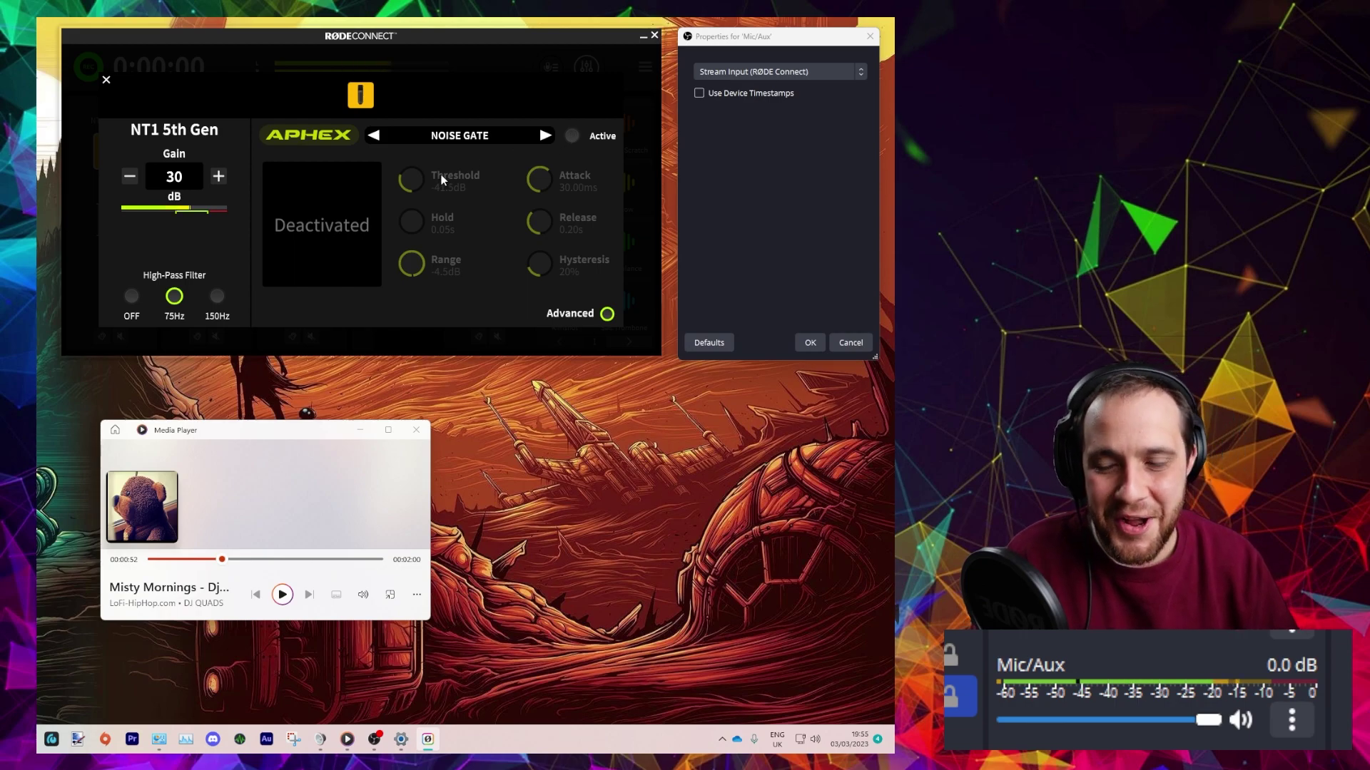
{"action": "left_click", "coordinate": [571, 136]}
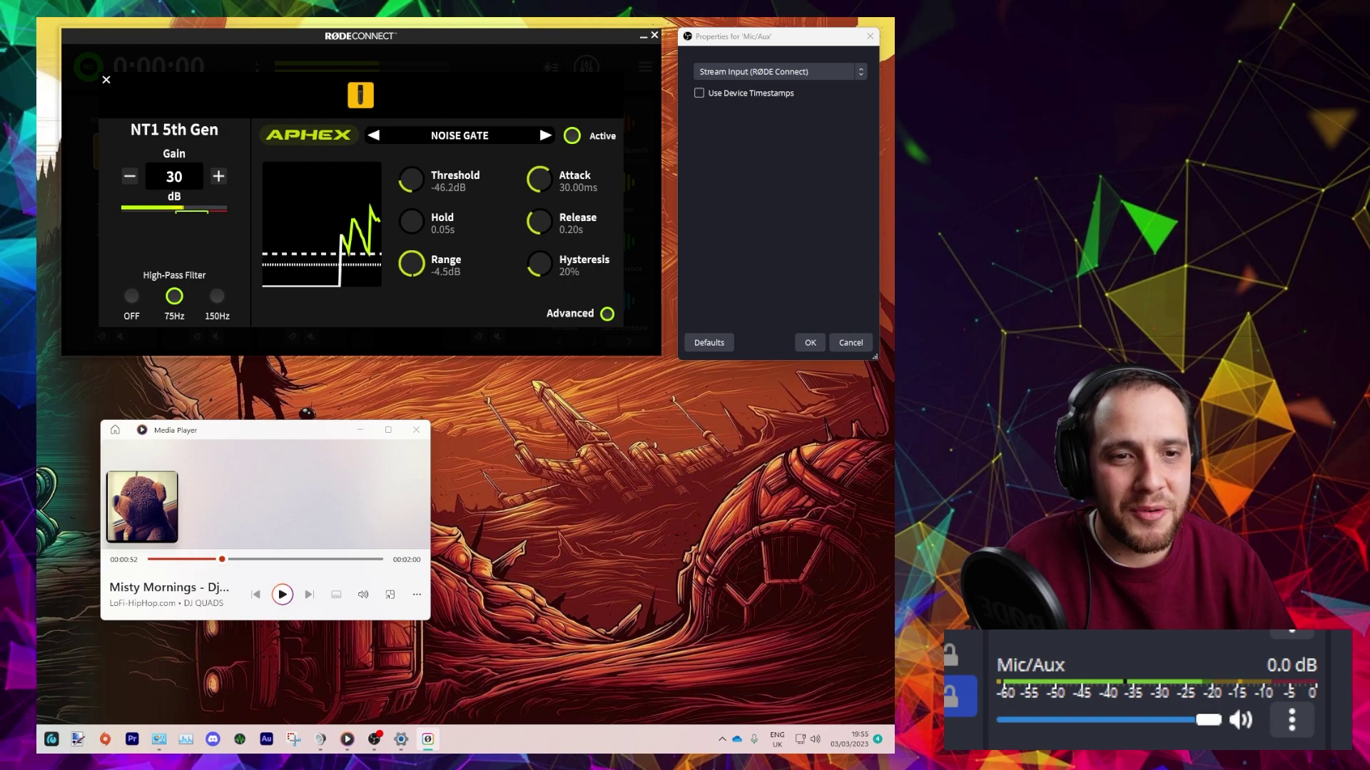
{"action": "left_click_drag", "start_coordinate": [437, 207], "coordinate": [437, 201]}
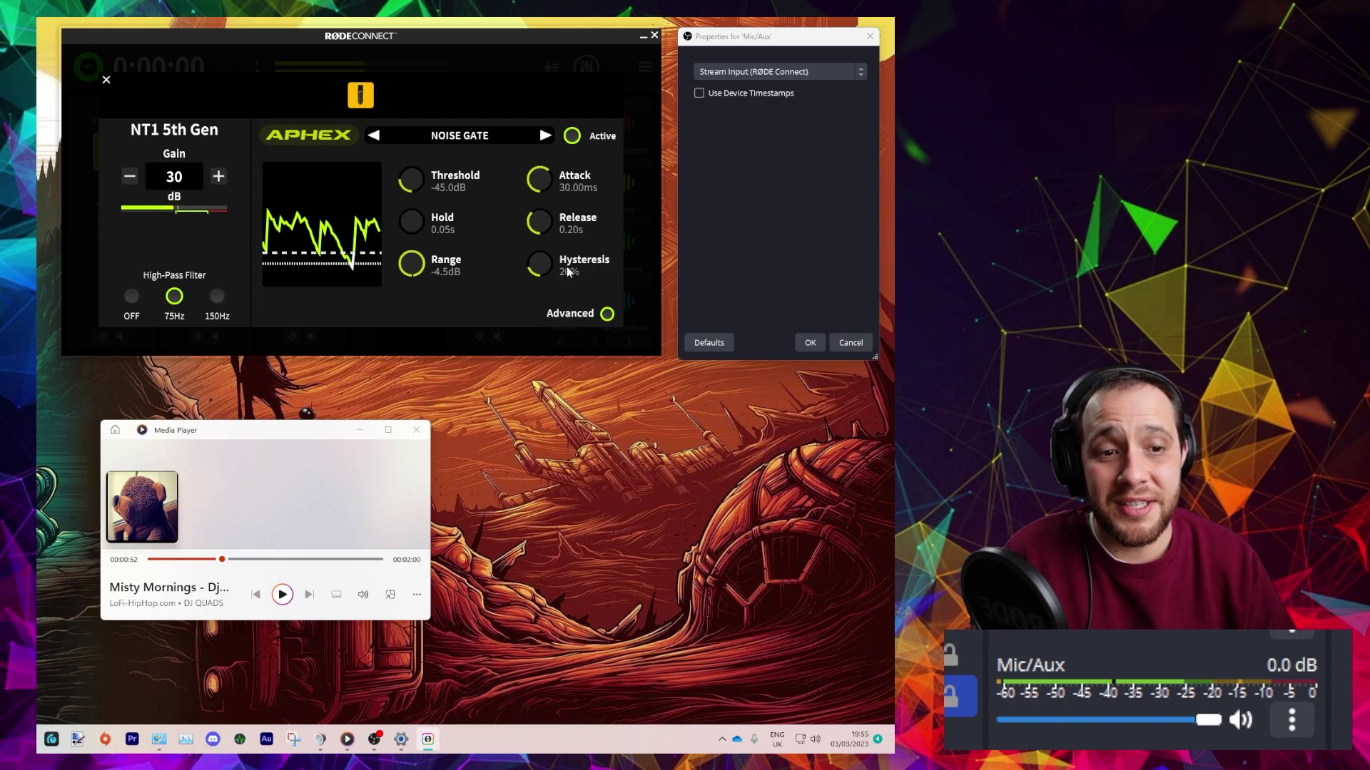
{"action": "left_click_drag", "start_coordinate": [411, 180], "coordinate": [491, 282]}
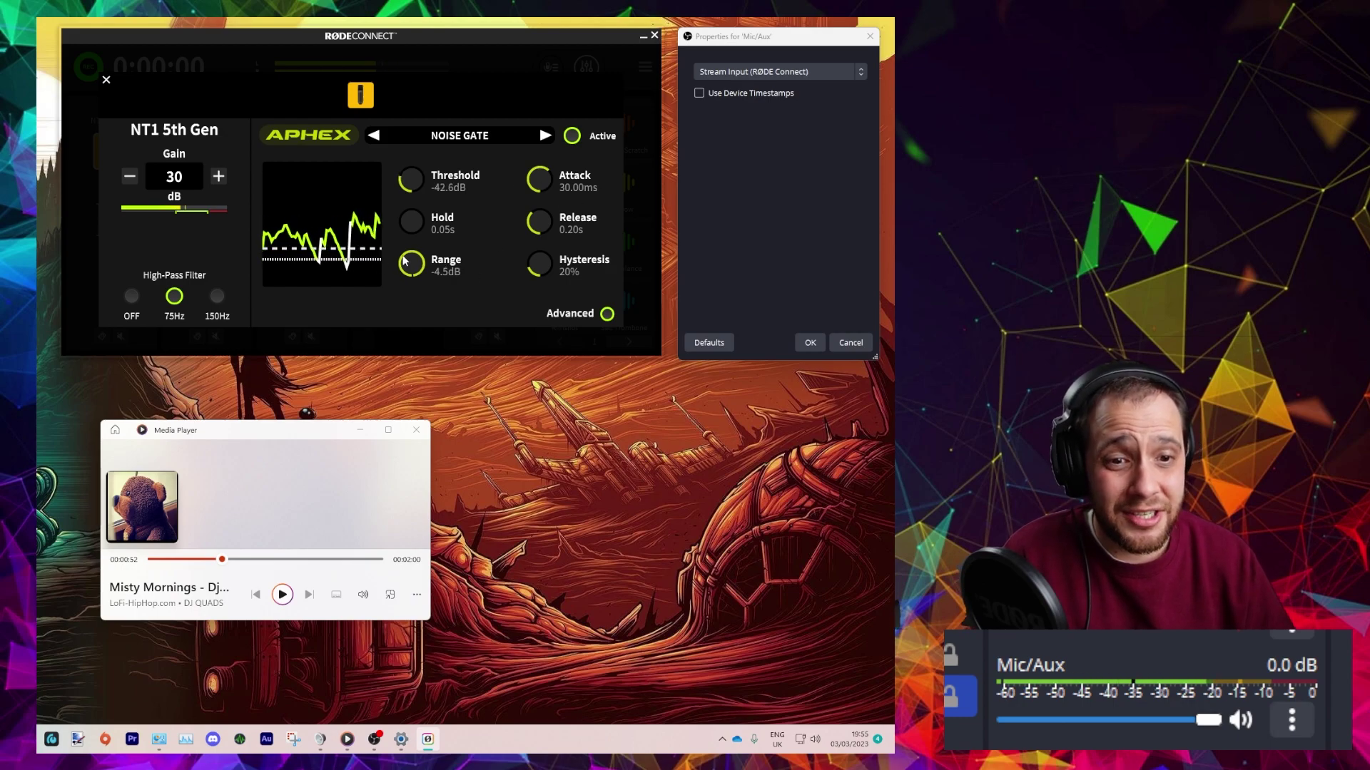
{"action": "mouse_move", "coordinate": [405, 261]}
{"action": "left_mouse_down"}
{"action": "mouse_move", "coordinate": [404, 300]}
{"action": "mouse_move", "coordinate": [411, 235]}
{"action": "left_mouse_up"}
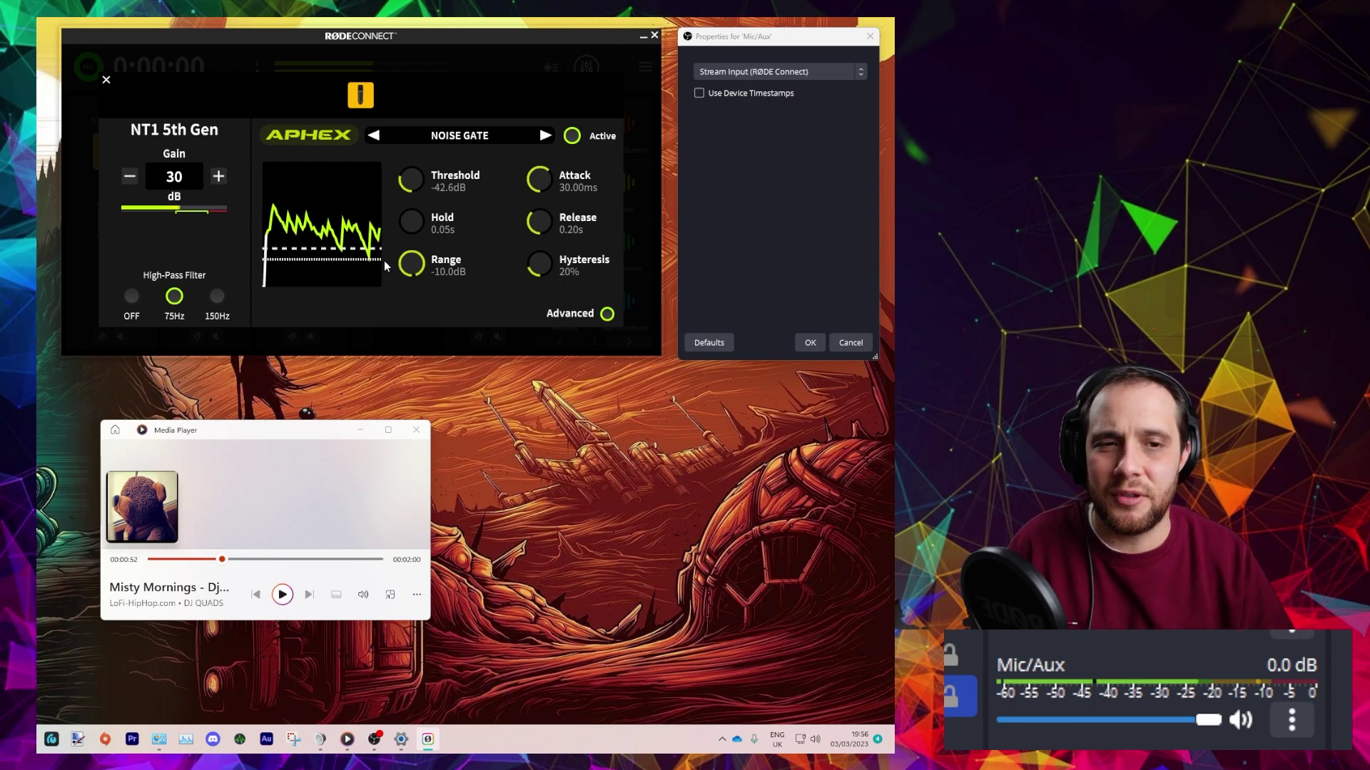
Set exciter Harmonics to 24.0% with Big Bottom at 111.0Hz and 20.0% drive, then return to Compressor.
{"action": "left_click", "coordinate": [545, 134]}
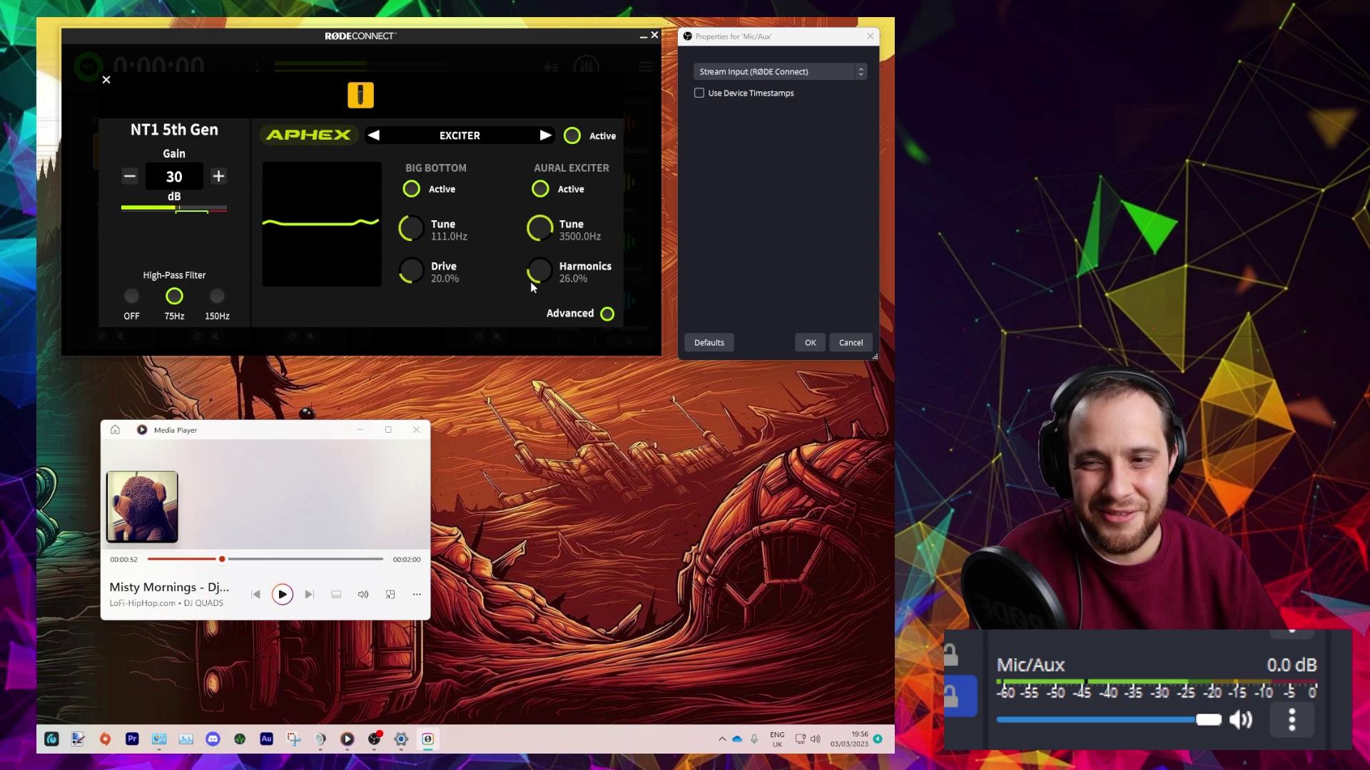
{"action": "left_click_drag", "start_coordinate": [532, 277], "coordinate": [532, 282]}
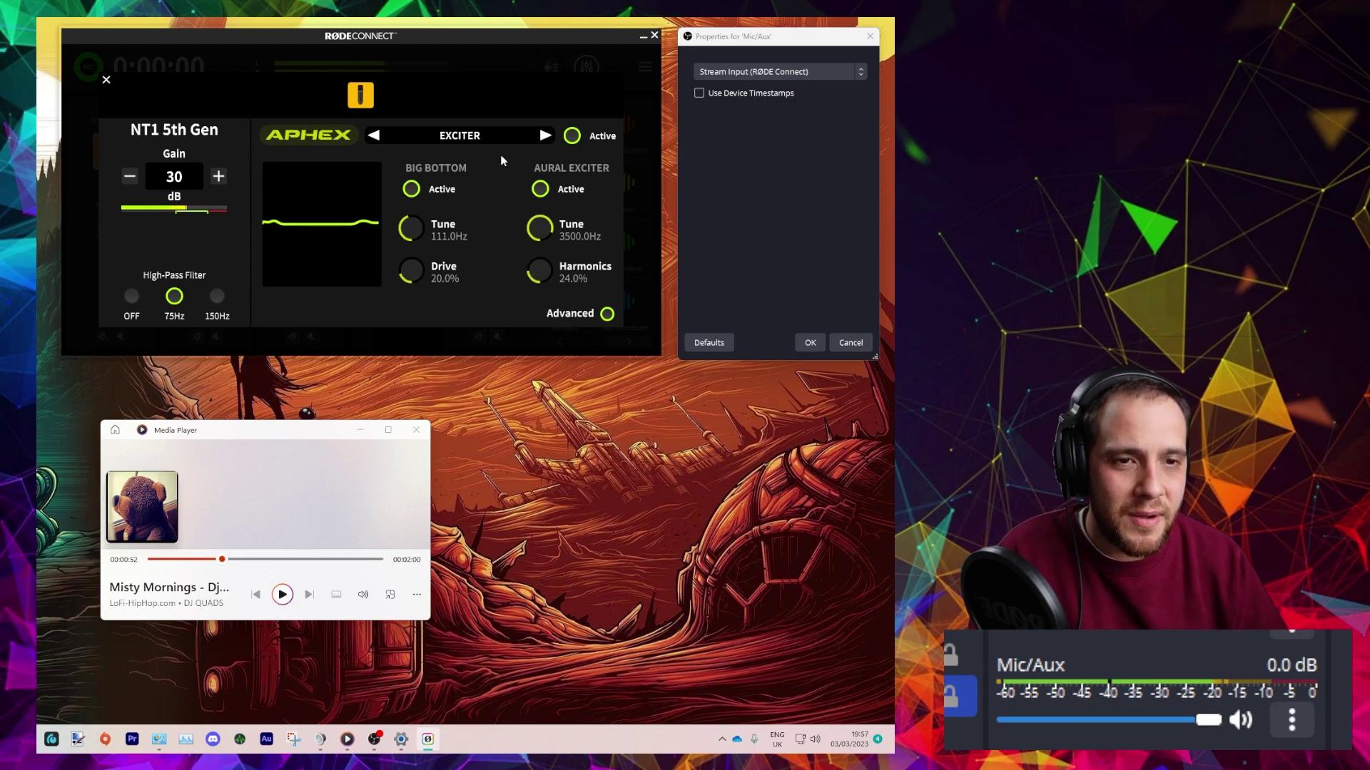
{"action": "left_click", "coordinate": [544, 136]}
{"action": "left_click", "coordinate": [543, 136]}
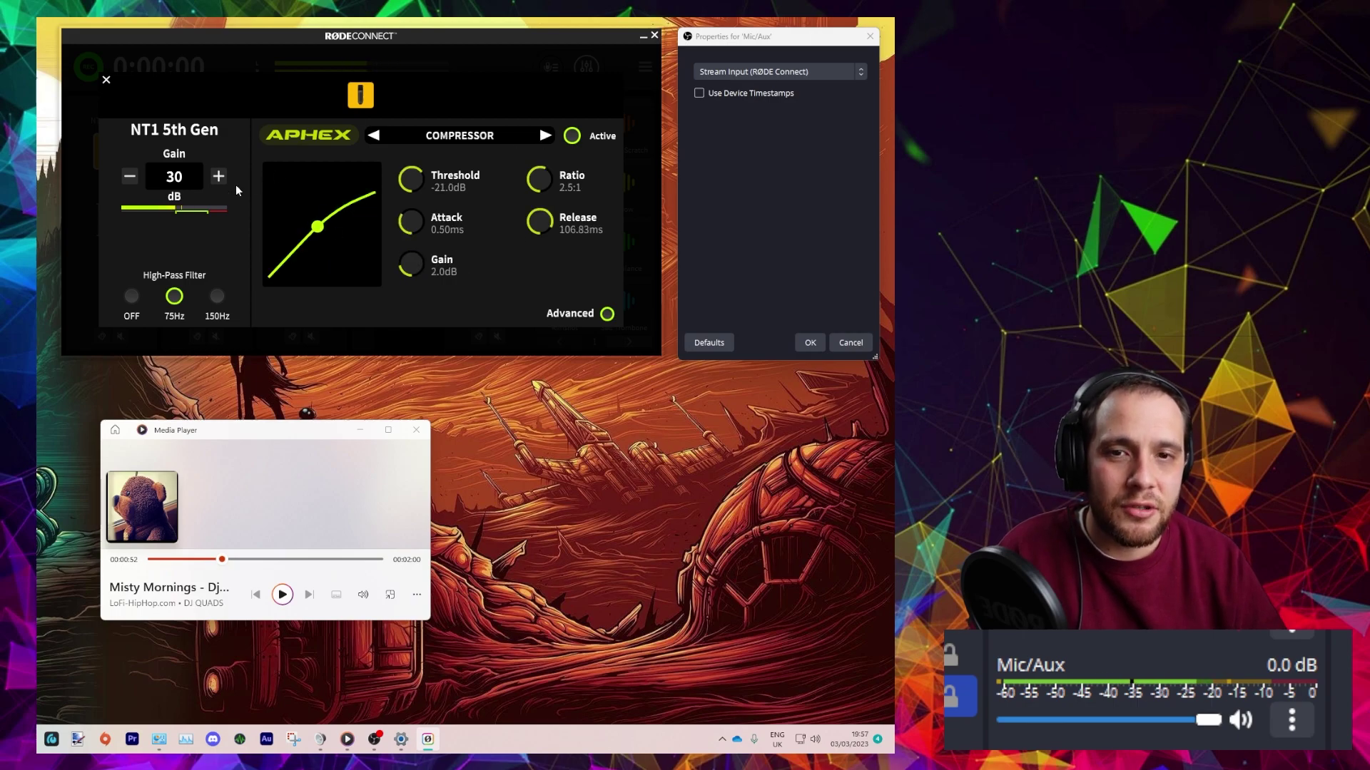
{"action": "left_click", "coordinate": [106, 81]}
{"action": "left_click", "coordinate": [171, 153]}
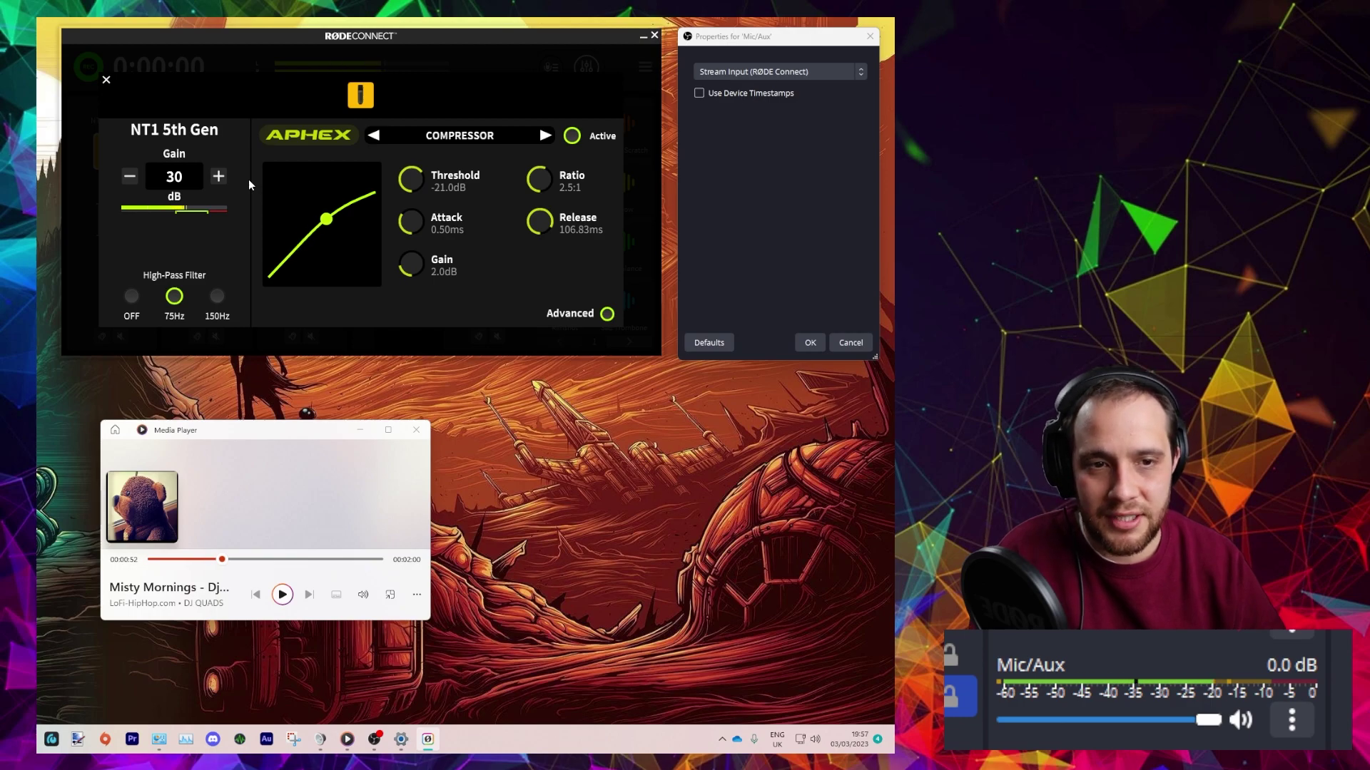
Disable advanced APHEX mode, confirming the reset to simple Depth, Sparkle and Punch controls.
{"action": "left_click", "coordinate": [607, 314]}
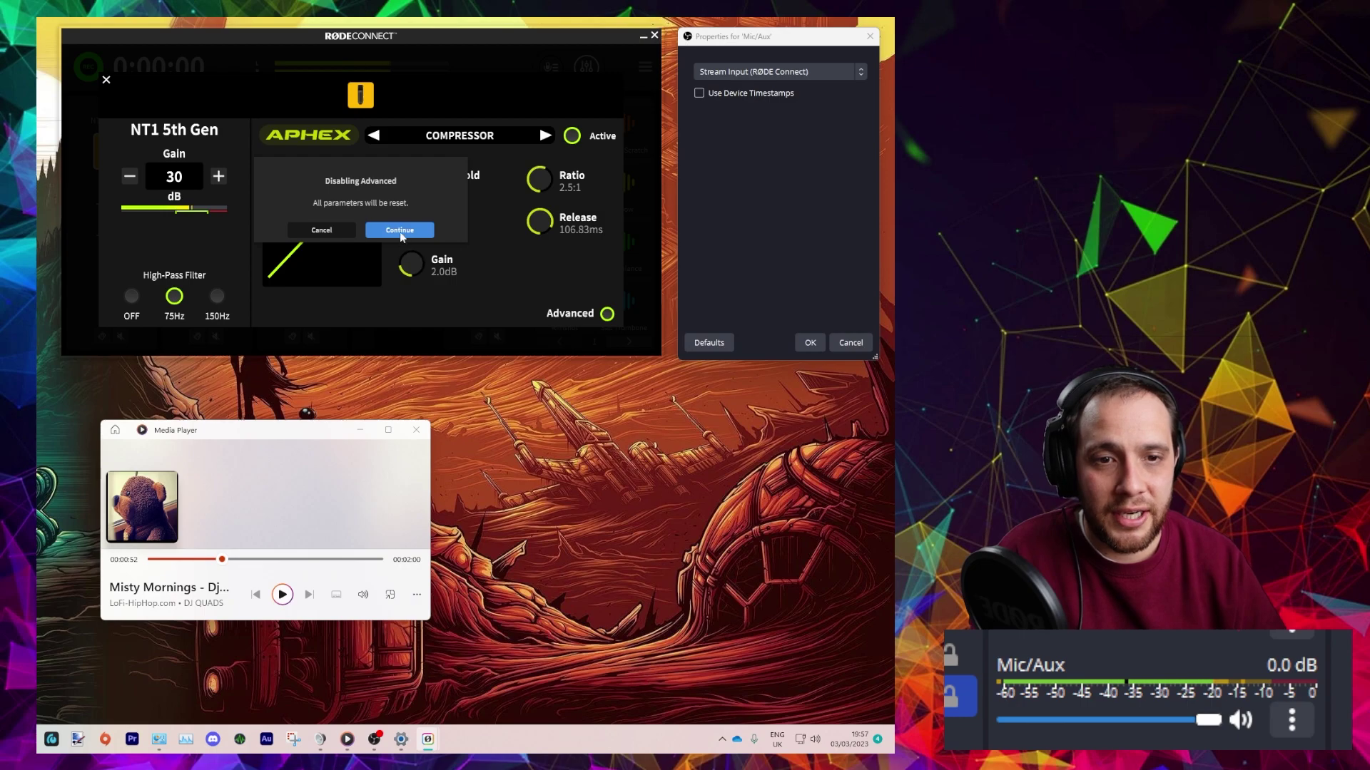
{"action": "left_click", "coordinate": [400, 231]}
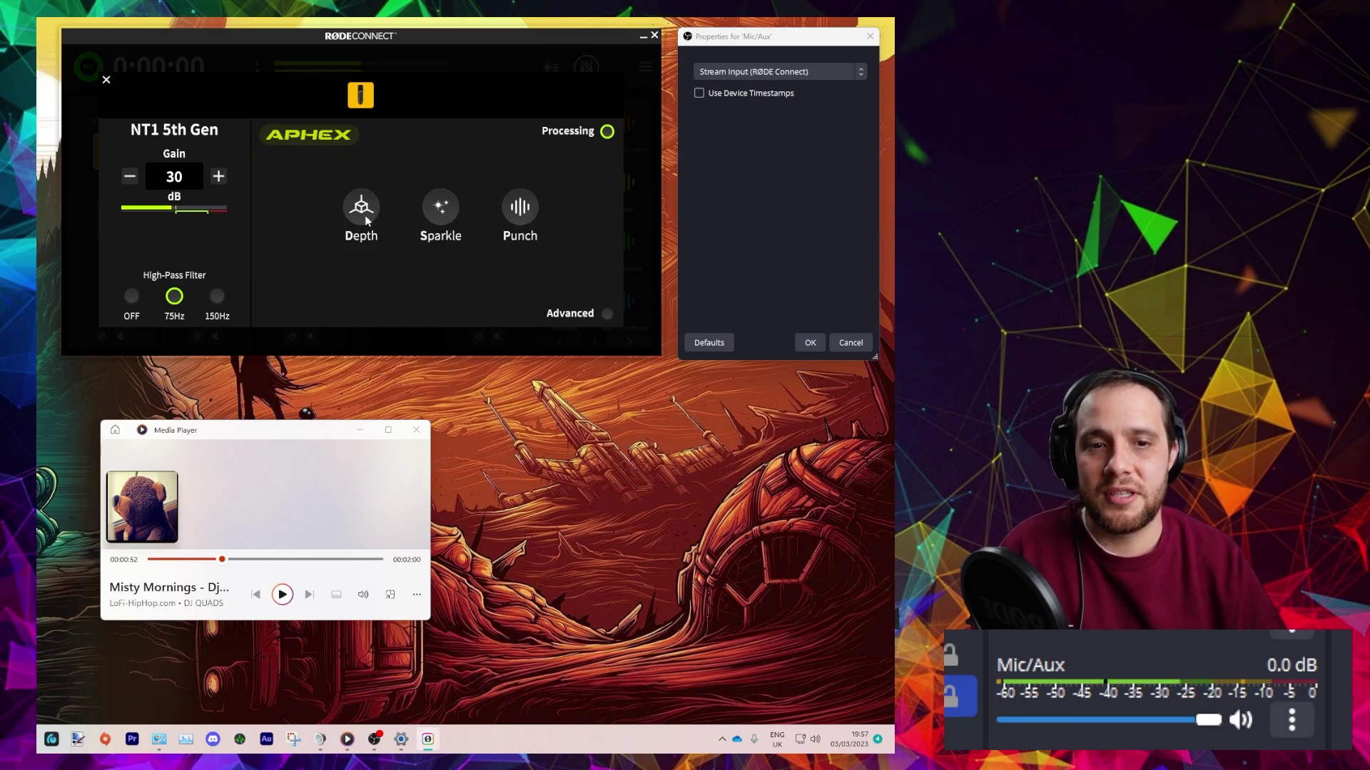